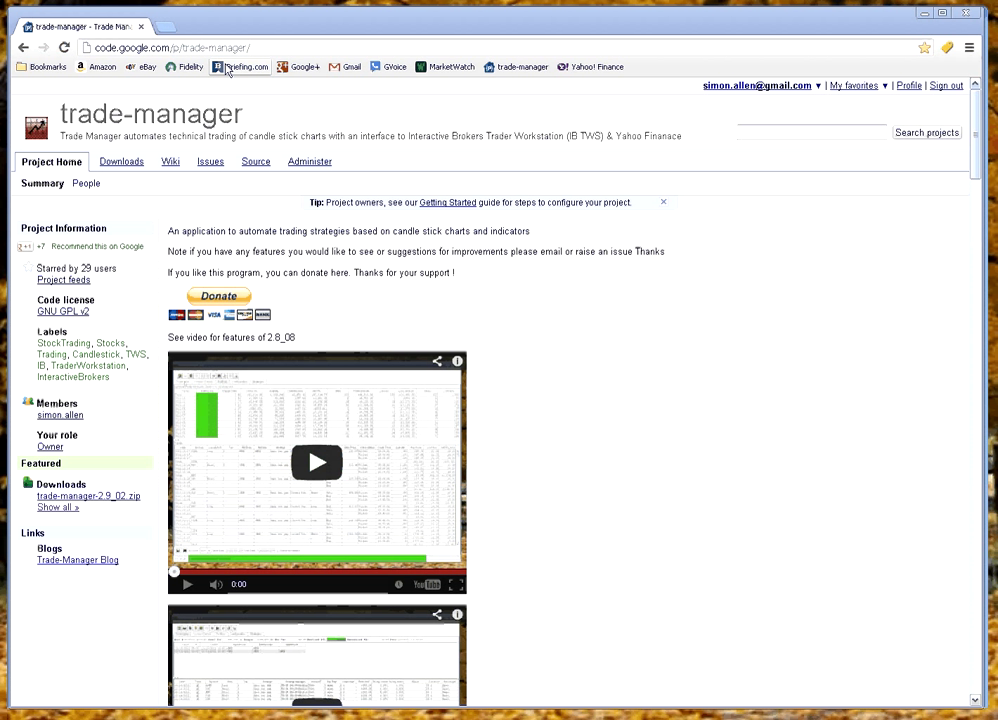
- View the trade-manager project's wiki page list, and switch from the browser to the Trading Day.ppt presentation in PowerPoint
drag(258, 46, 94, 47)
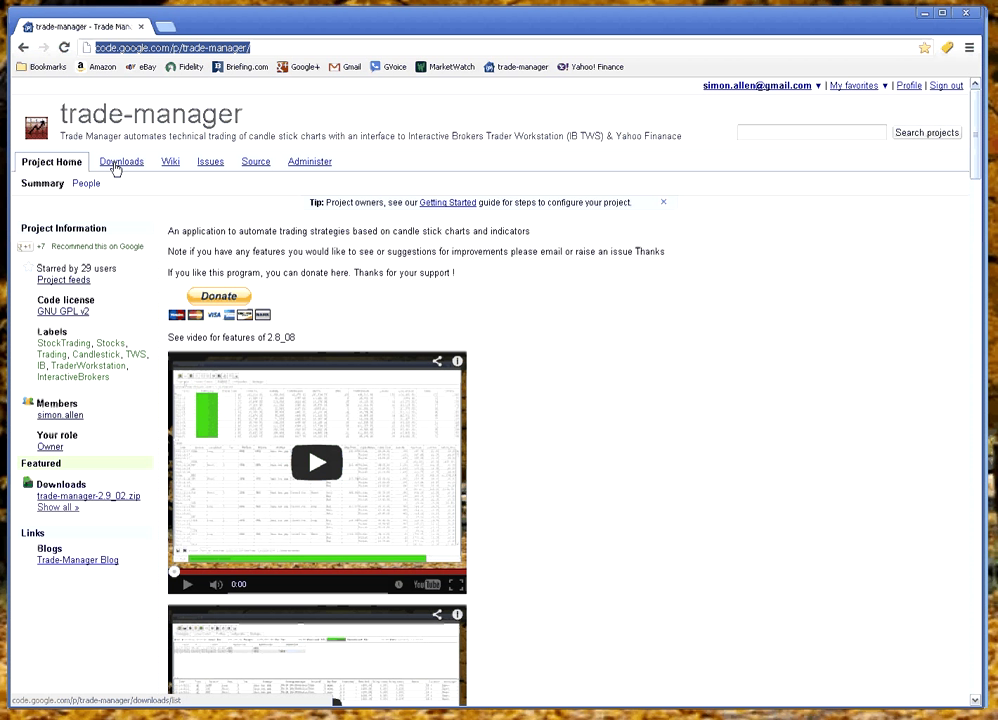
click(171, 162)
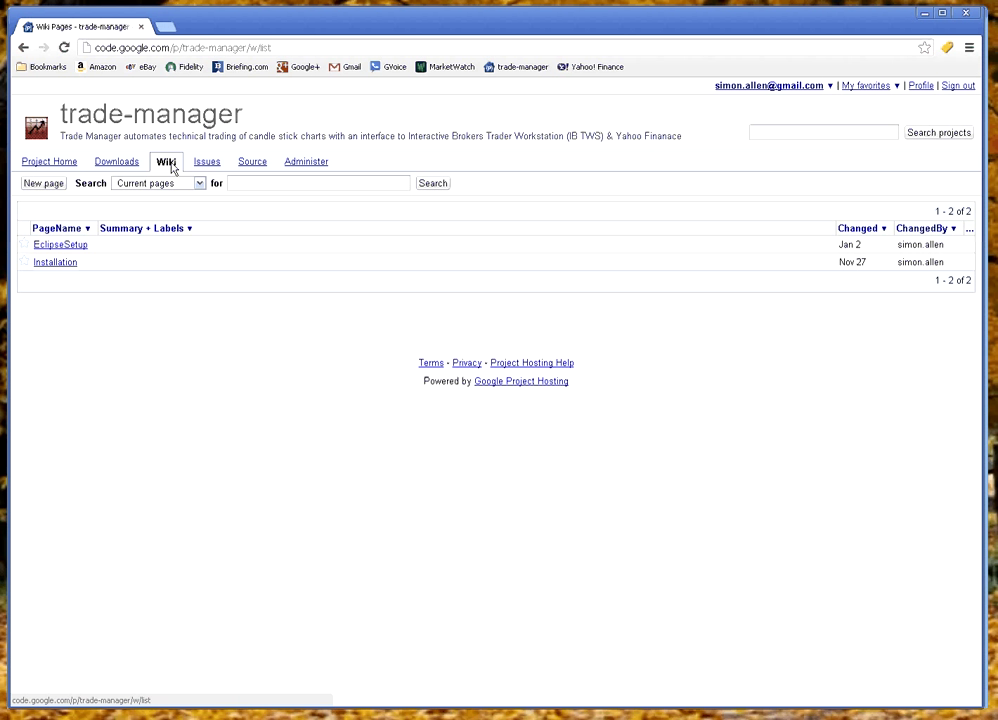
click(924, 12)
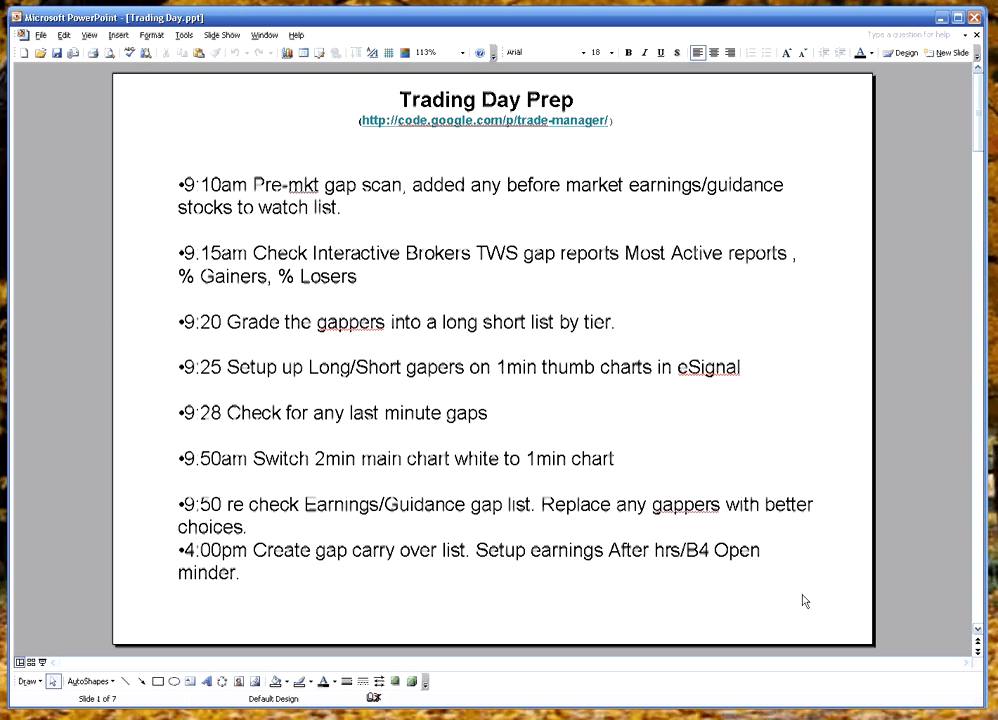
- Read through the Trading Day.ppt slides up to the Strategies slide, and switch to Trade Manager
scroll(884, 600, down, 1)
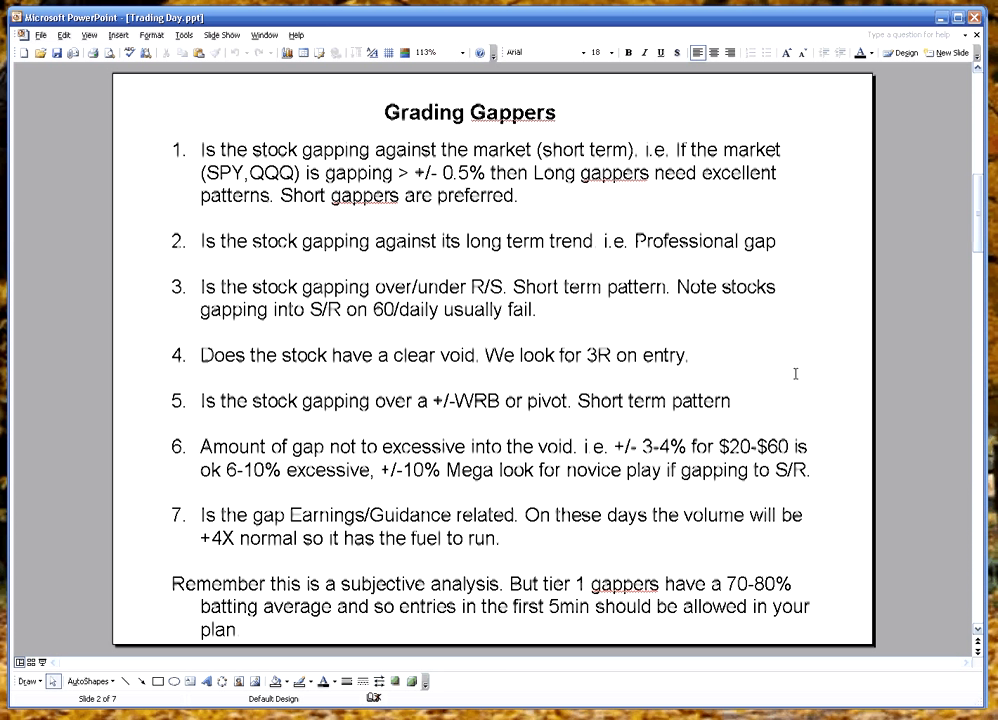
click(979, 614)
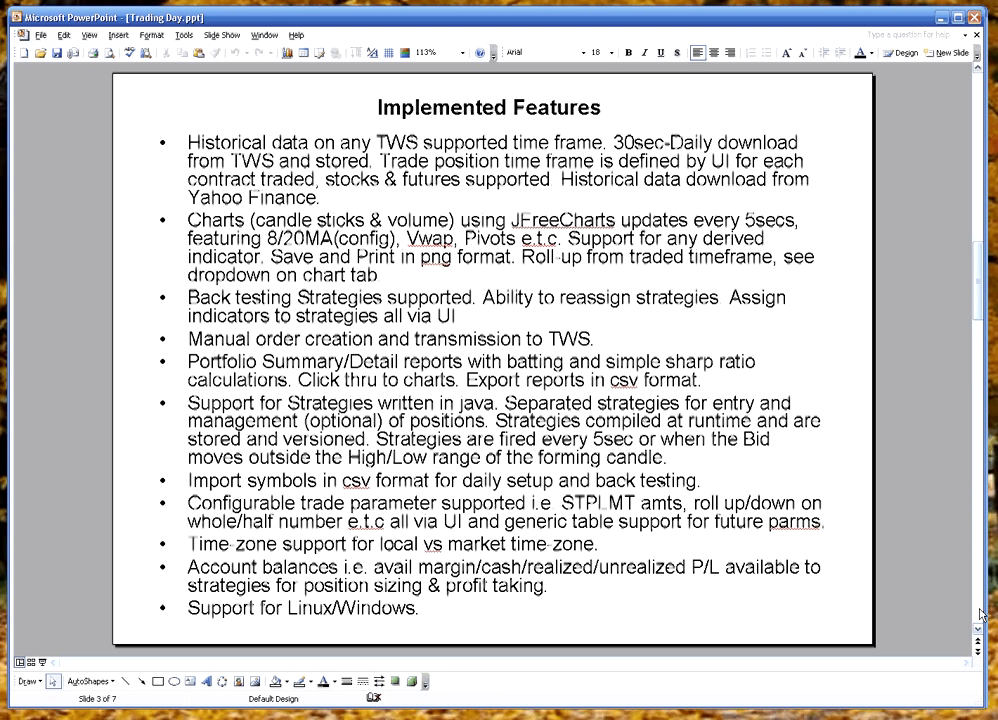
click(981, 614)
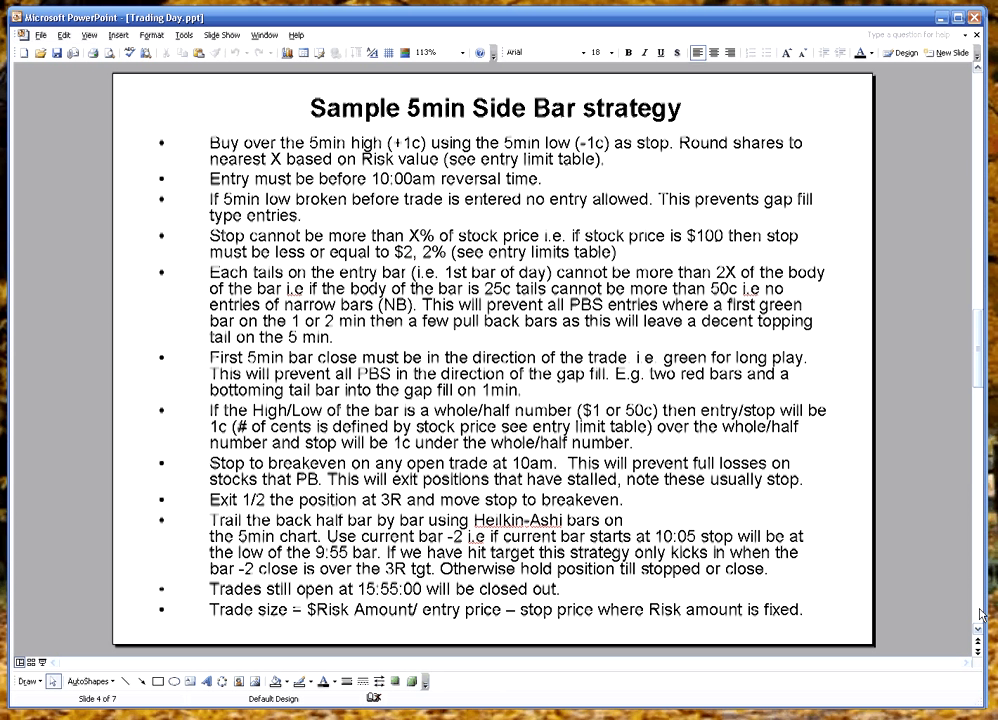
click(982, 615)
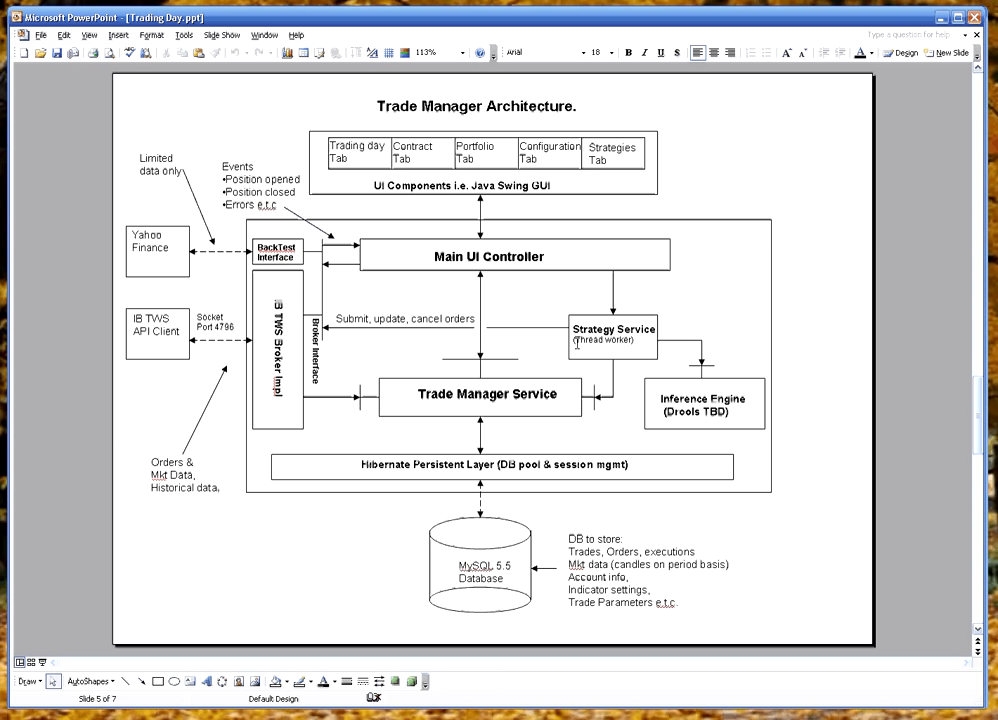
click(980, 606)
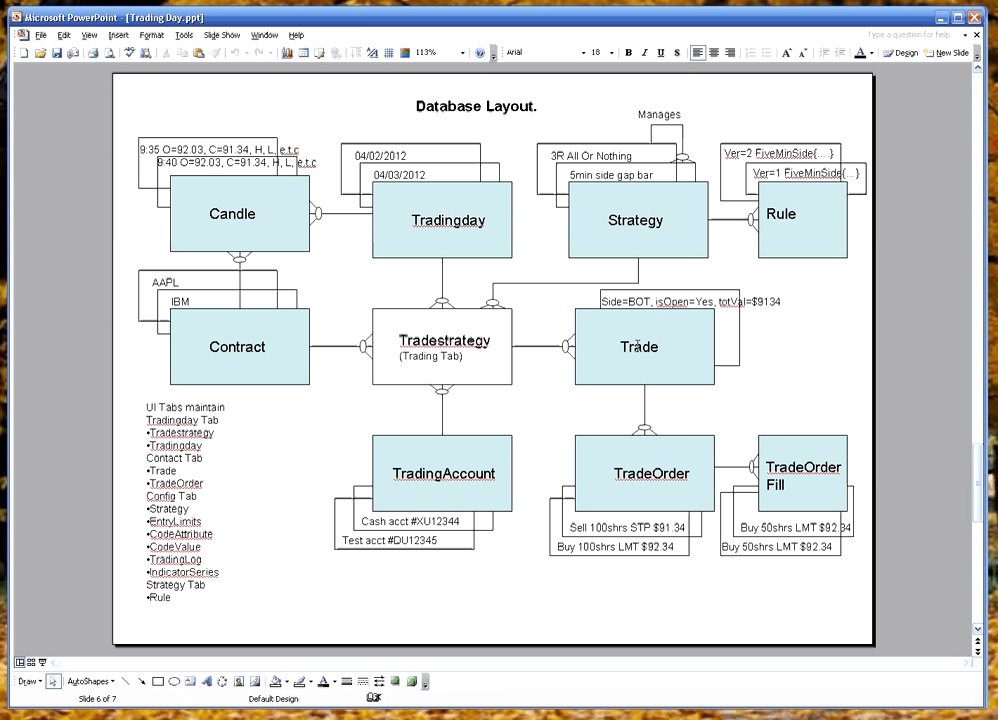
click(981, 601)
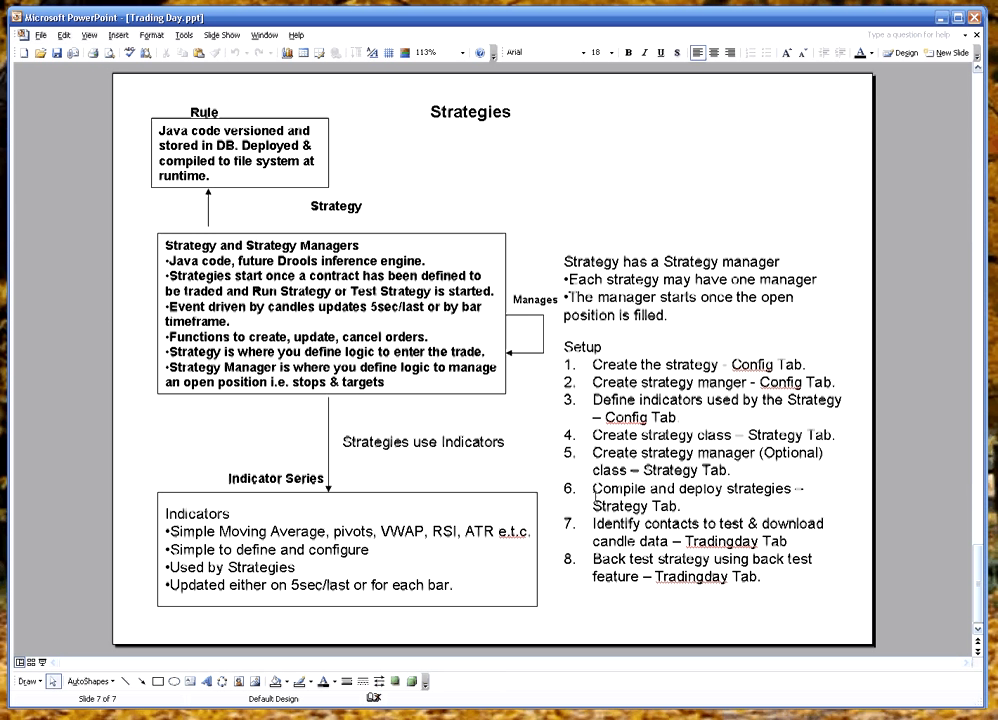
click(944, 18)
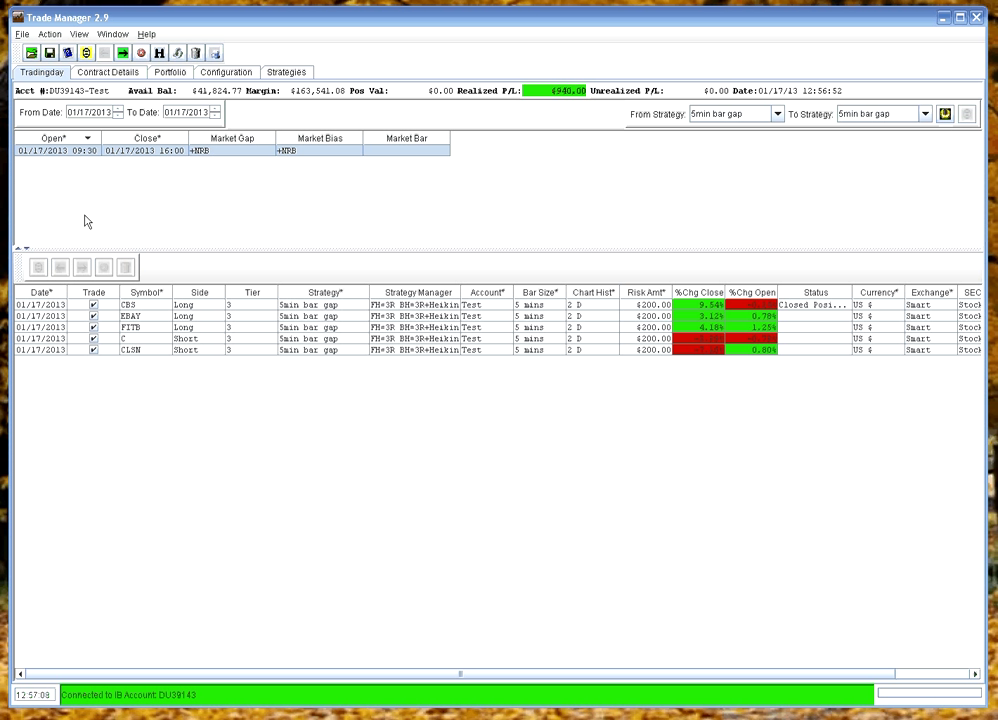
- Sort the trading days by close time, and review the column descriptions in the trading day and contract tables
click(148, 138)
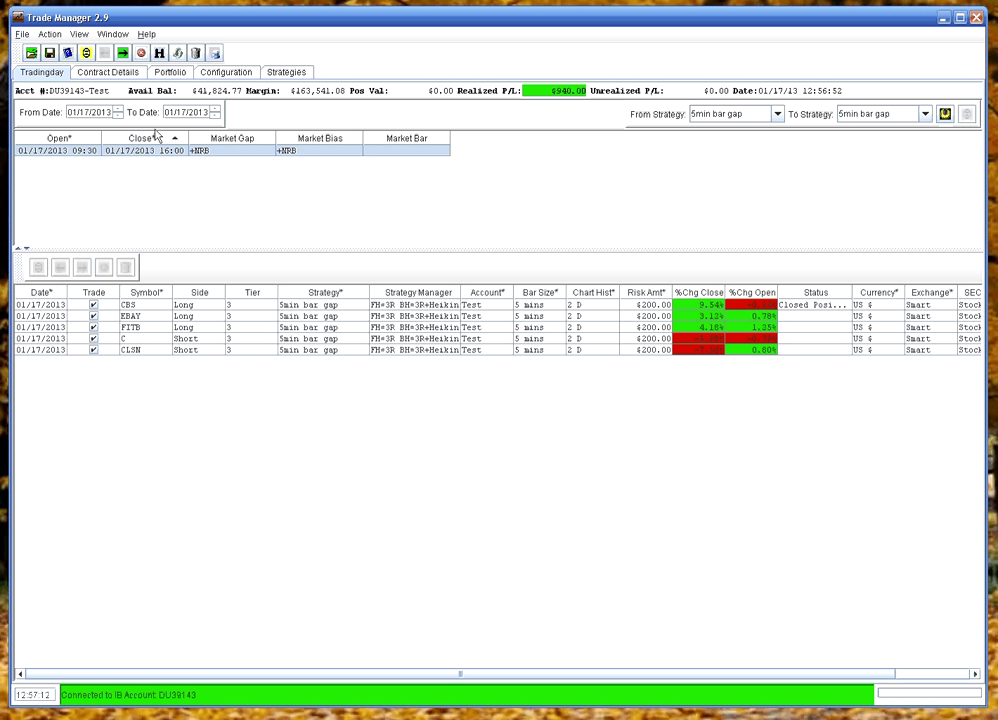
mouse_move(211, 144)
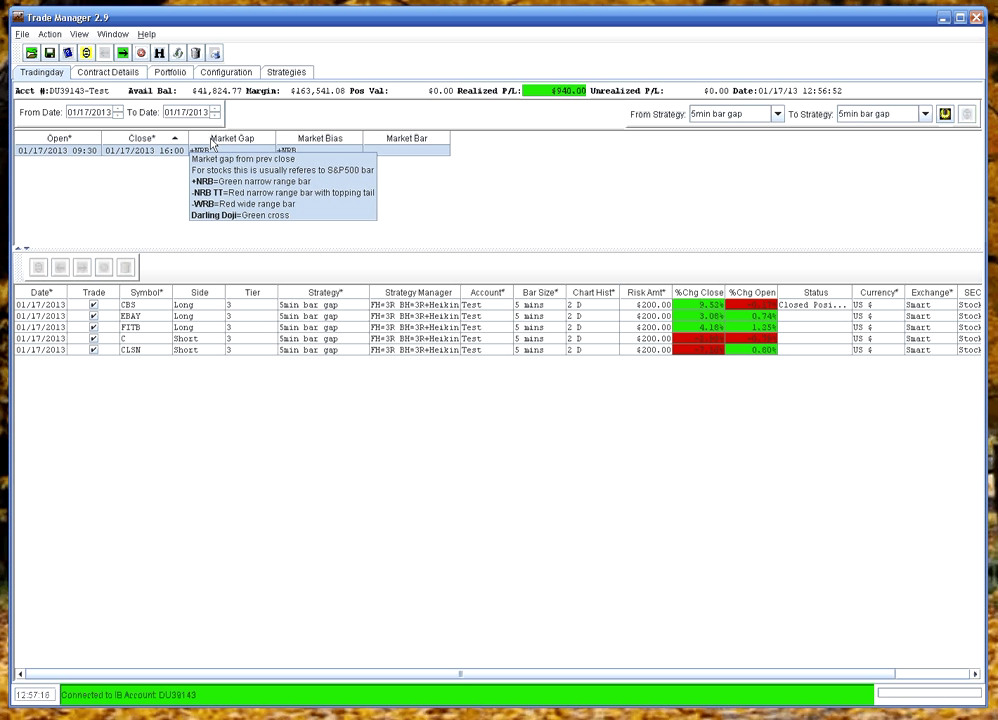
mouse_move(150, 143)
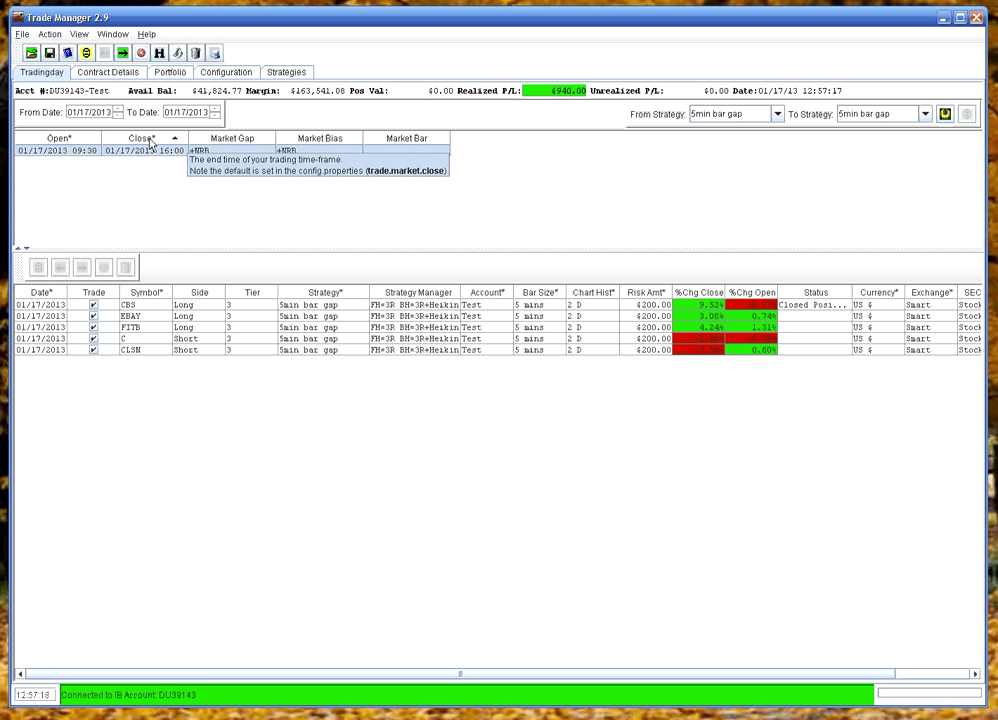
mouse_move(81, 145)
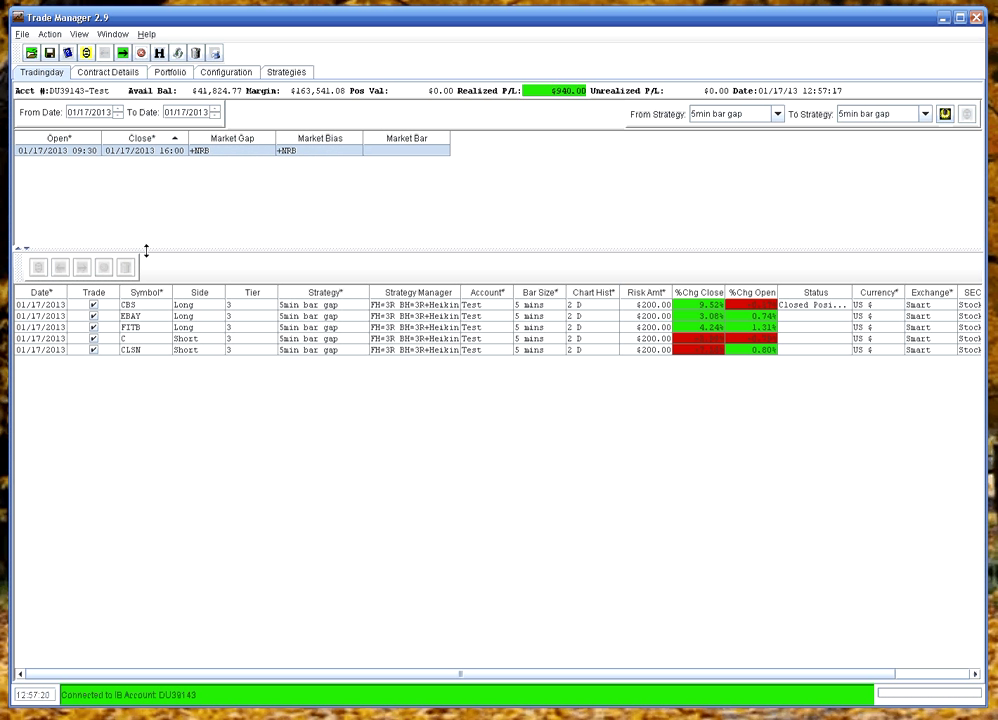
mouse_move(148, 303)
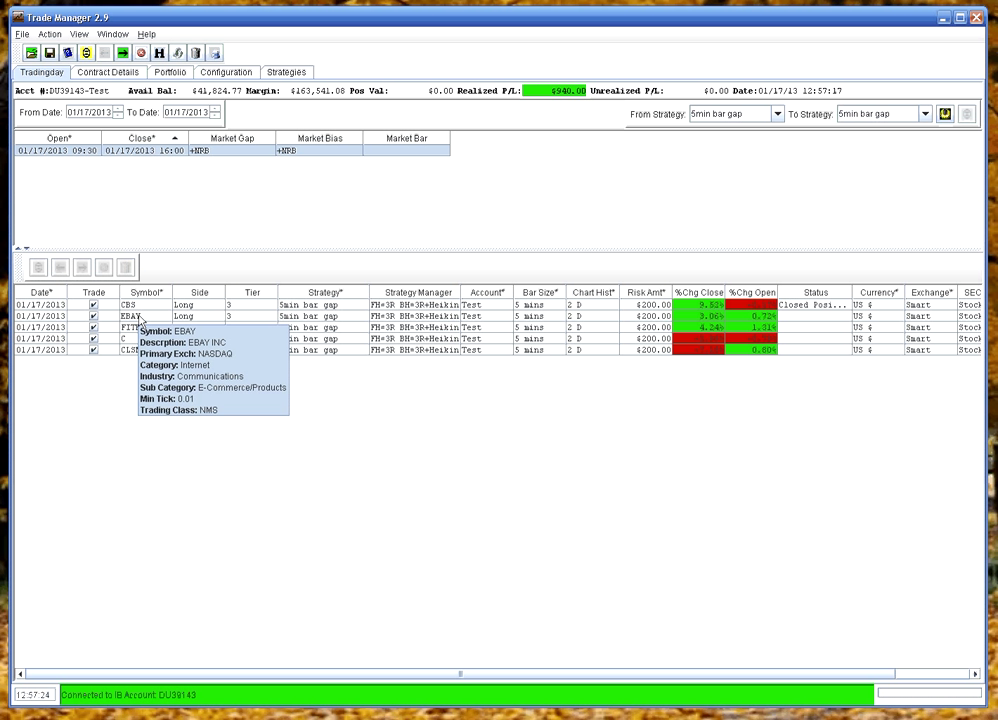
mouse_move(215, 293)
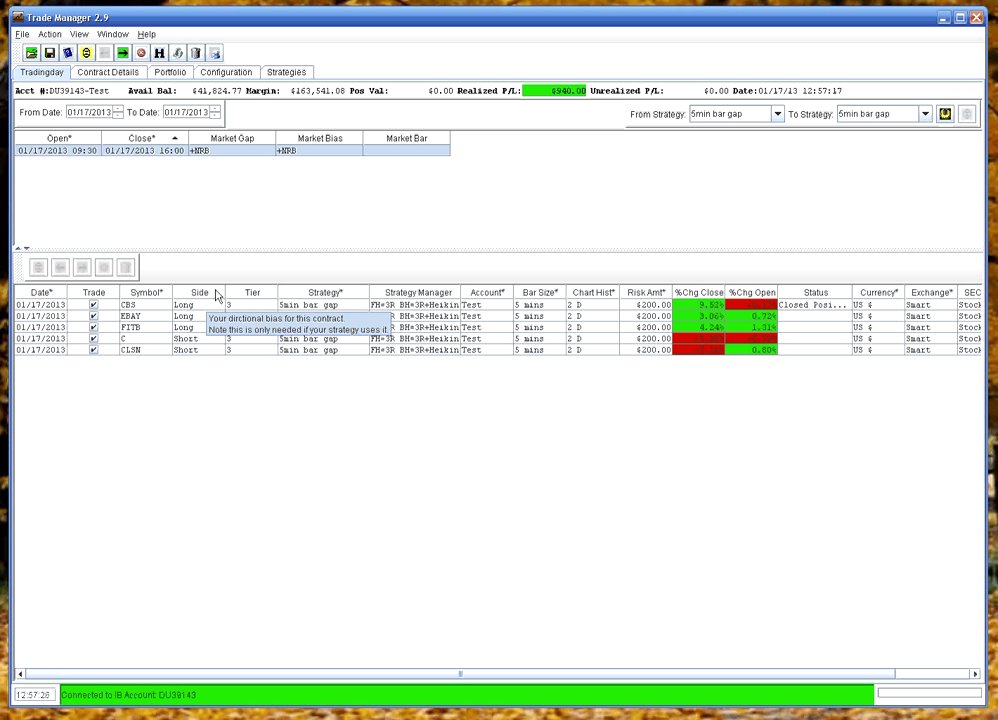
mouse_move(252, 296)
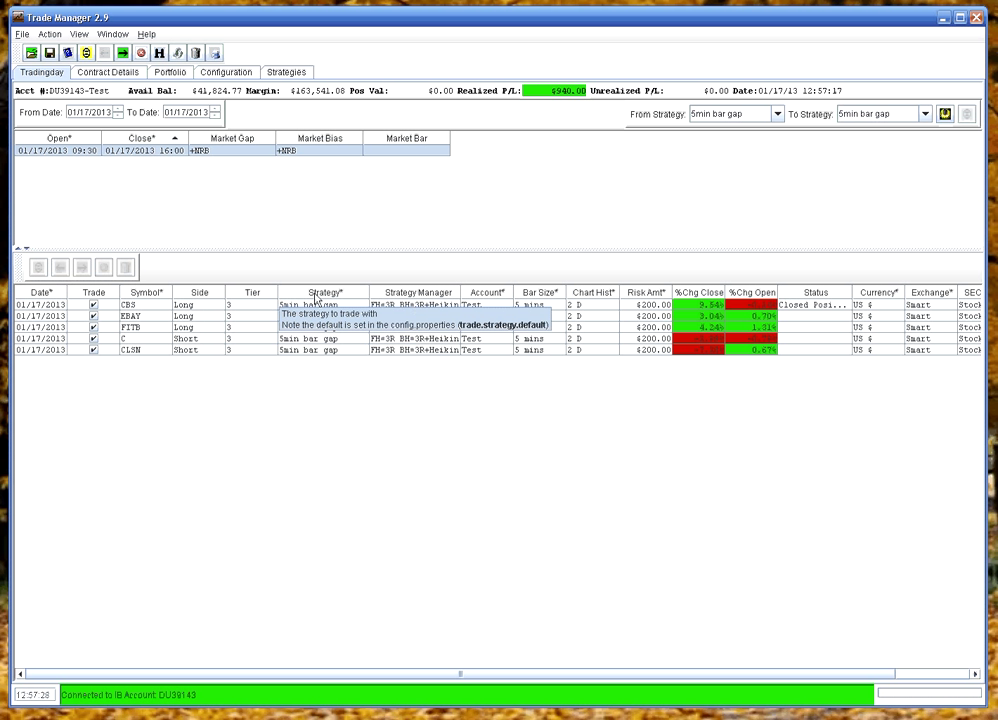
- Select the FITB contract row for the 01/17/2013 trading day
click(32, 327)
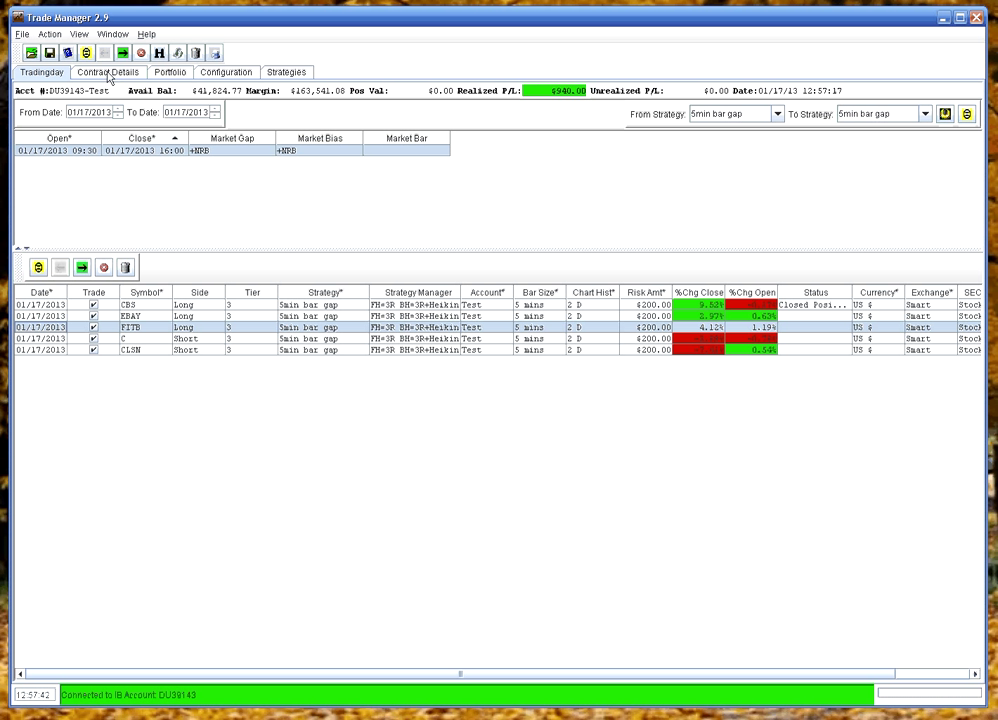
right_click(189, 410)
click(150, 426)
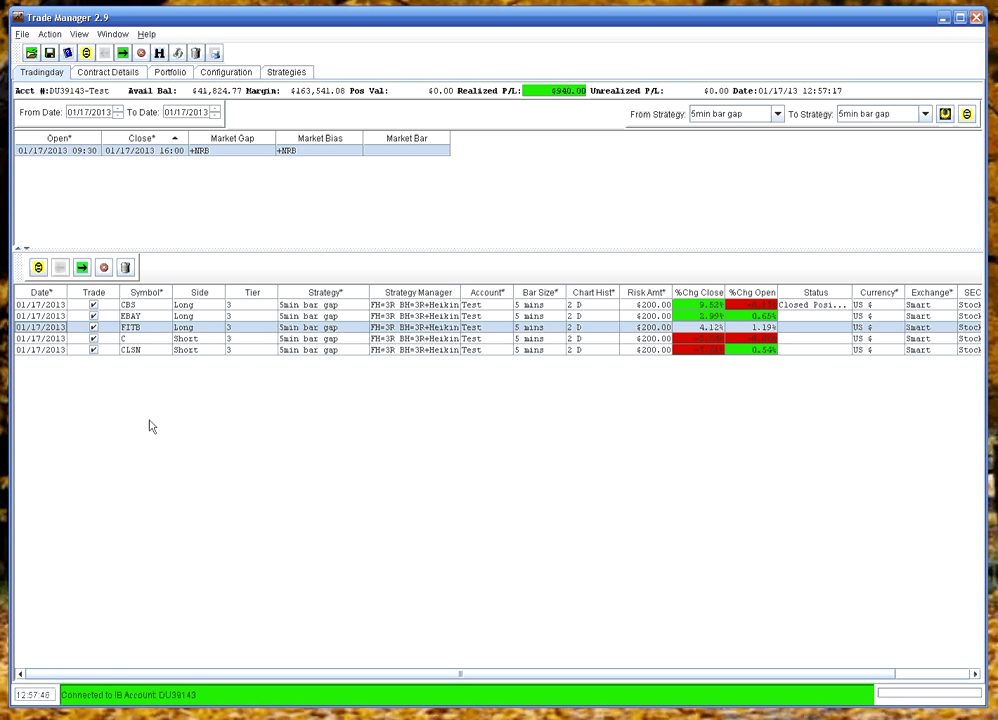
- Open the CBS contract's chart and inspect its 17/01 morning trades up close, restoring the full chart range
click(99, 77)
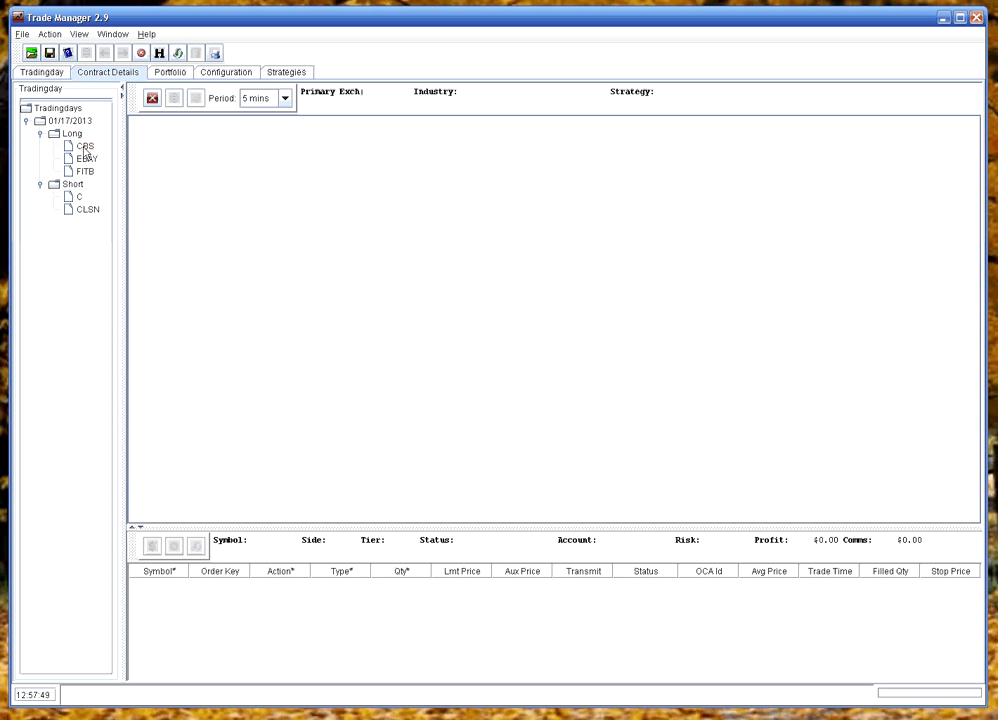
click(85, 147)
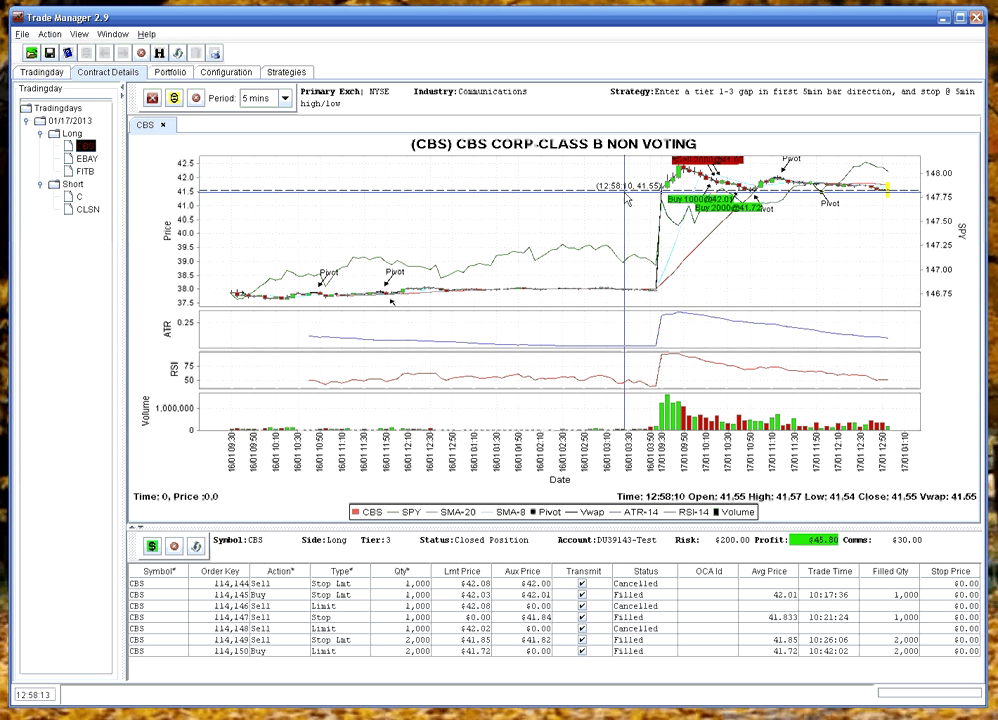
drag(652, 165, 753, 218)
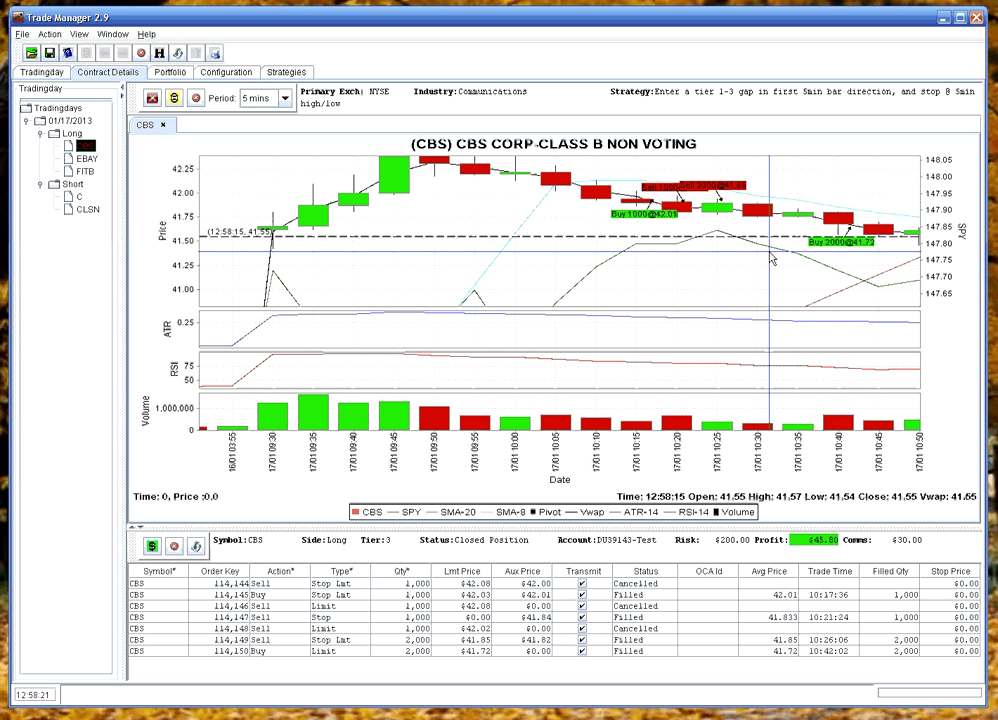
drag(770, 258, 719, 261)
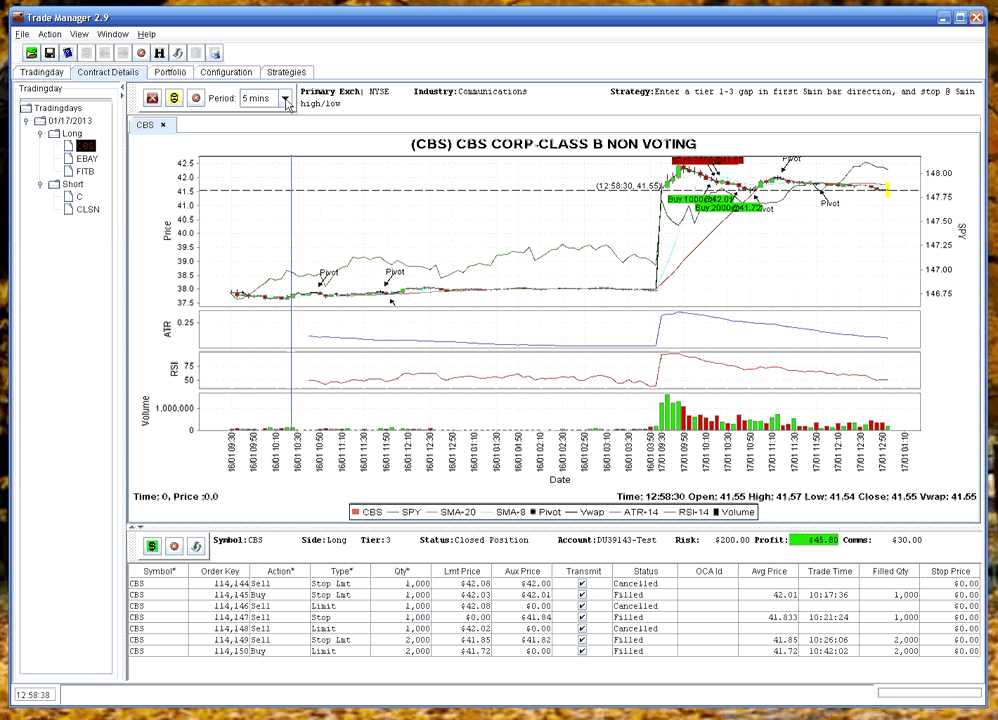
- Review the chart period options, keep 5 mins for CBS, and close the chart
click(285, 100)
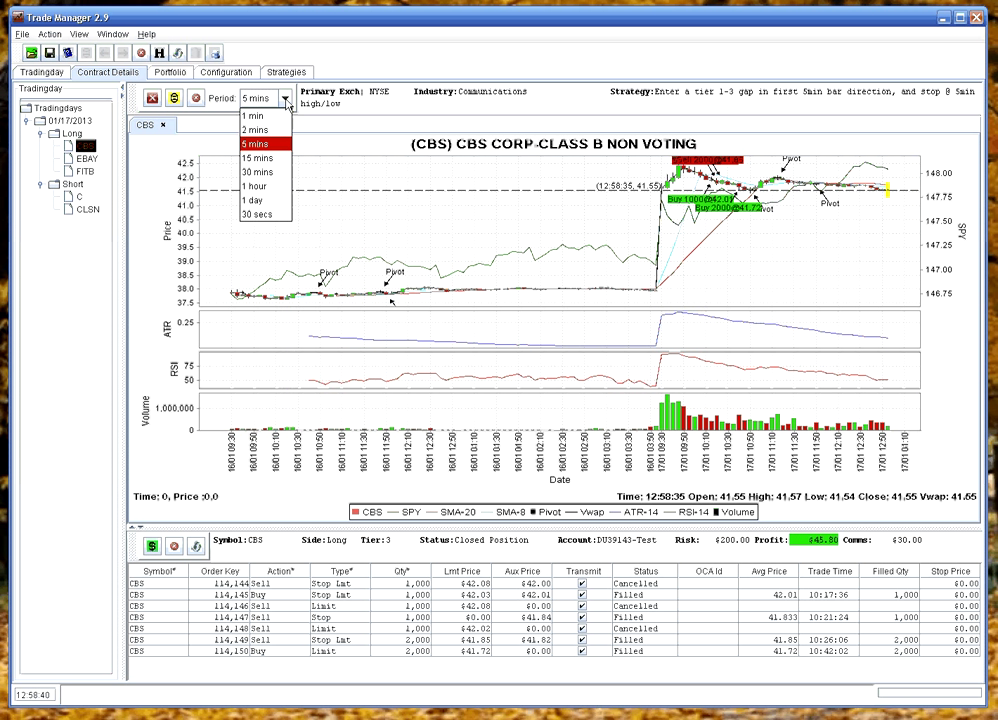
click(258, 143)
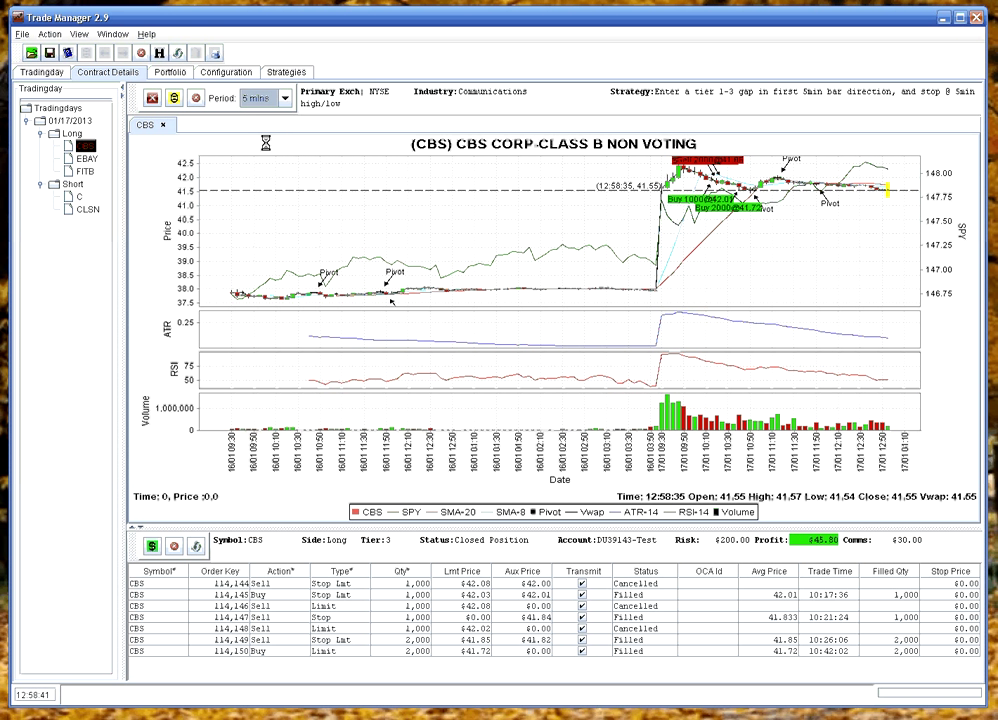
click(151, 99)
- Retrieve the Test account's portfolio report with the start date set to 01/01/2012
click(170, 74)
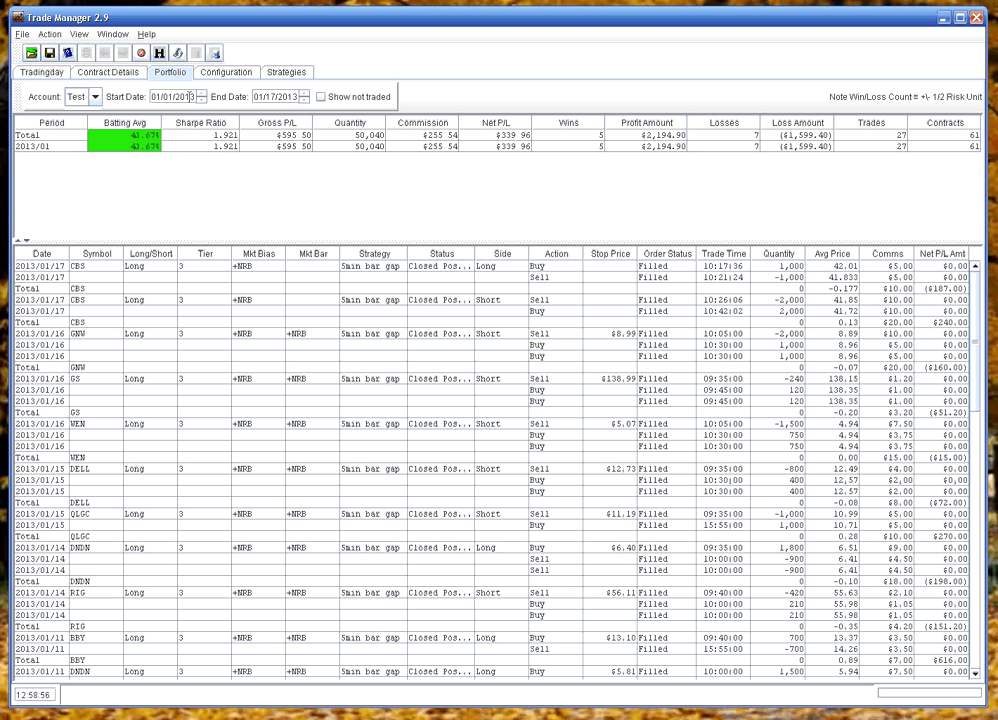
click(201, 101)
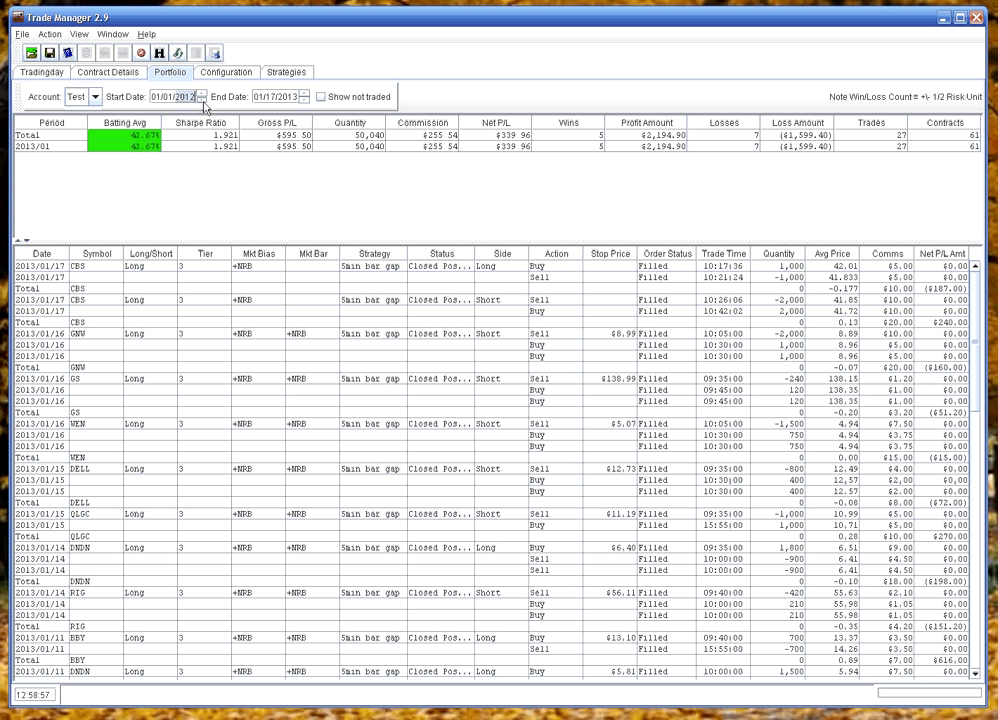
click(161, 58)
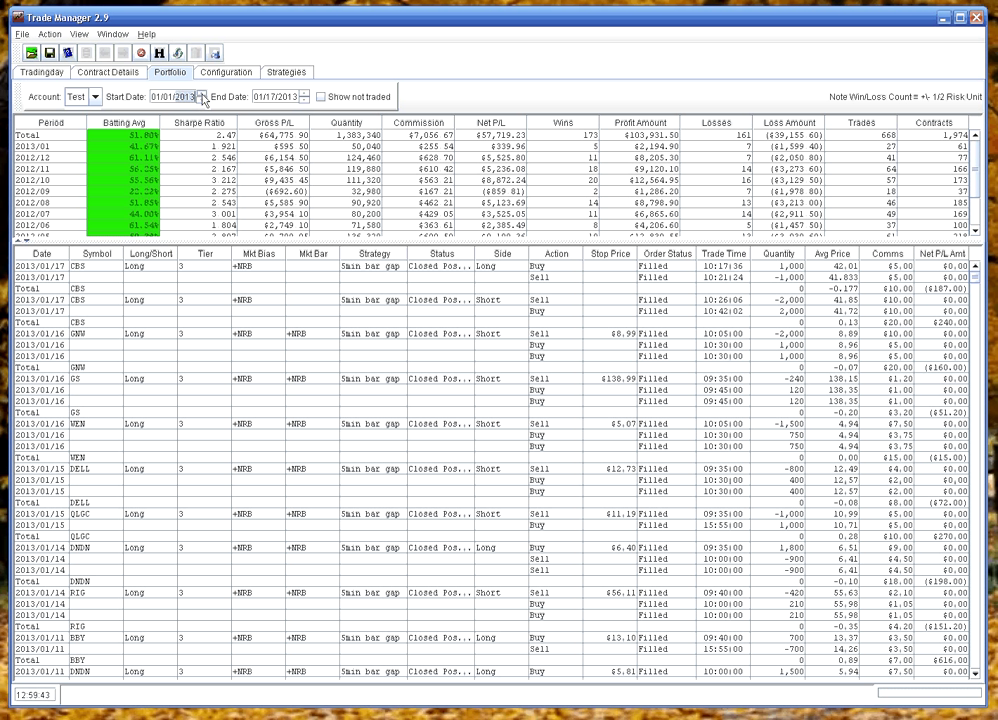
- Retrieve the portfolio report again with the start date set to 01/01/2013 and contracts not traded shown
click(157, 55)
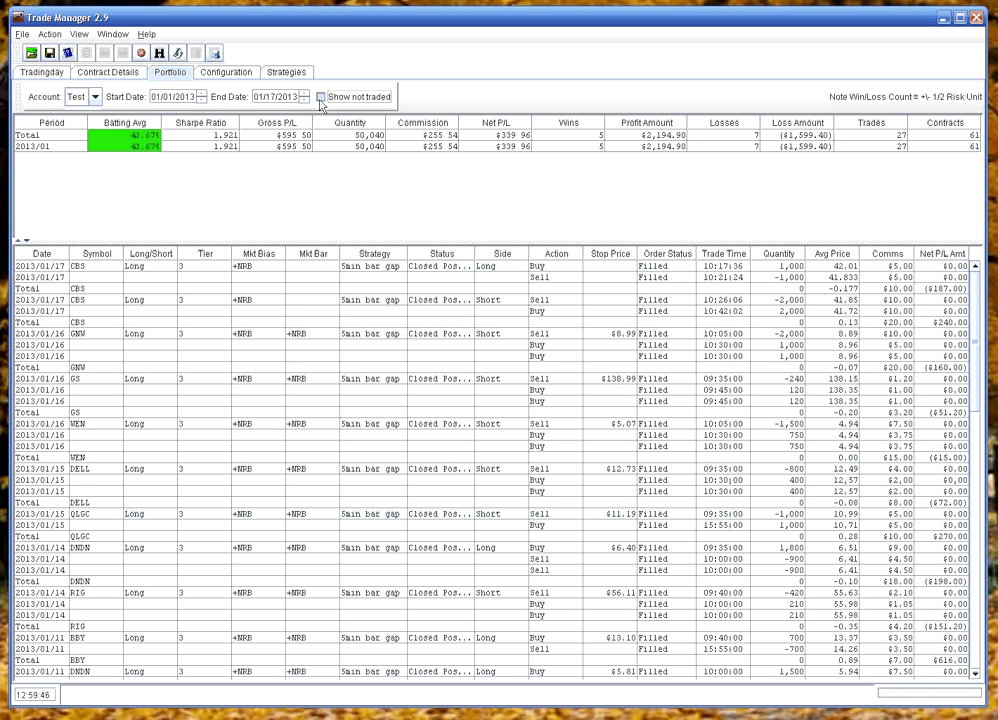
click(159, 54)
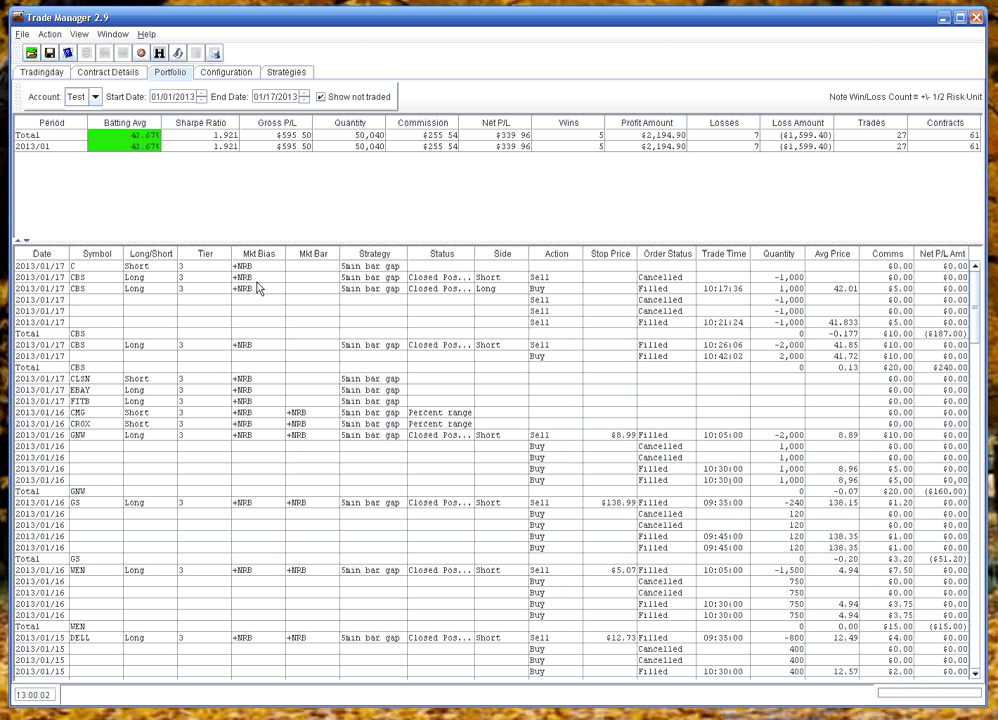
- Review the strategy configuration and its indicators, and display the TradeAccount configuration
click(226, 73)
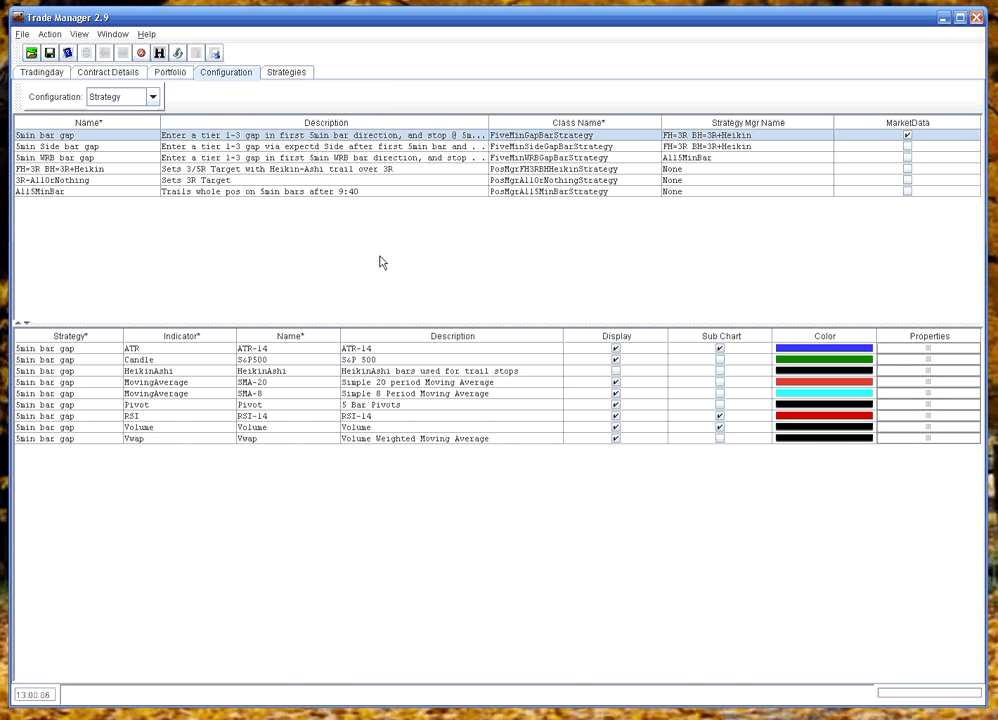
click(154, 99)
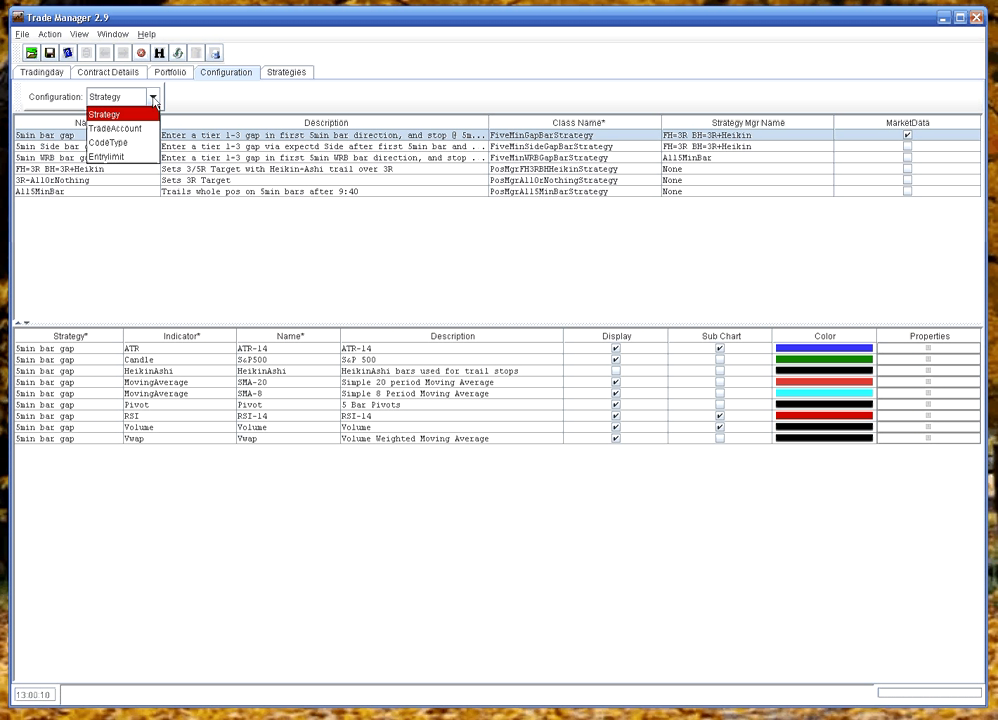
click(163, 258)
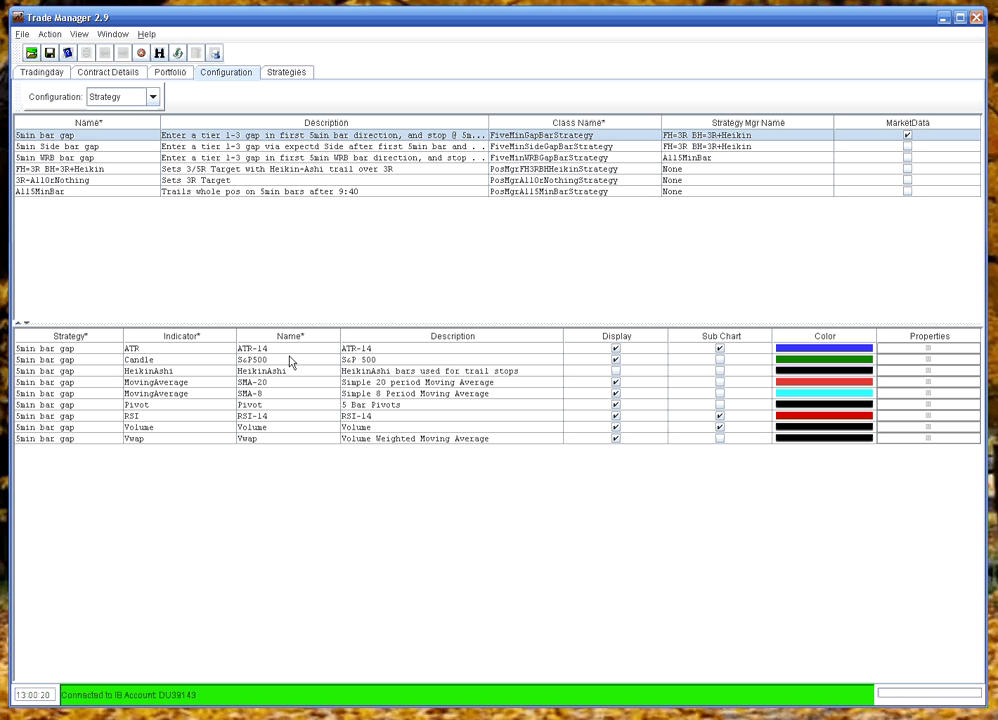
click(151, 98)
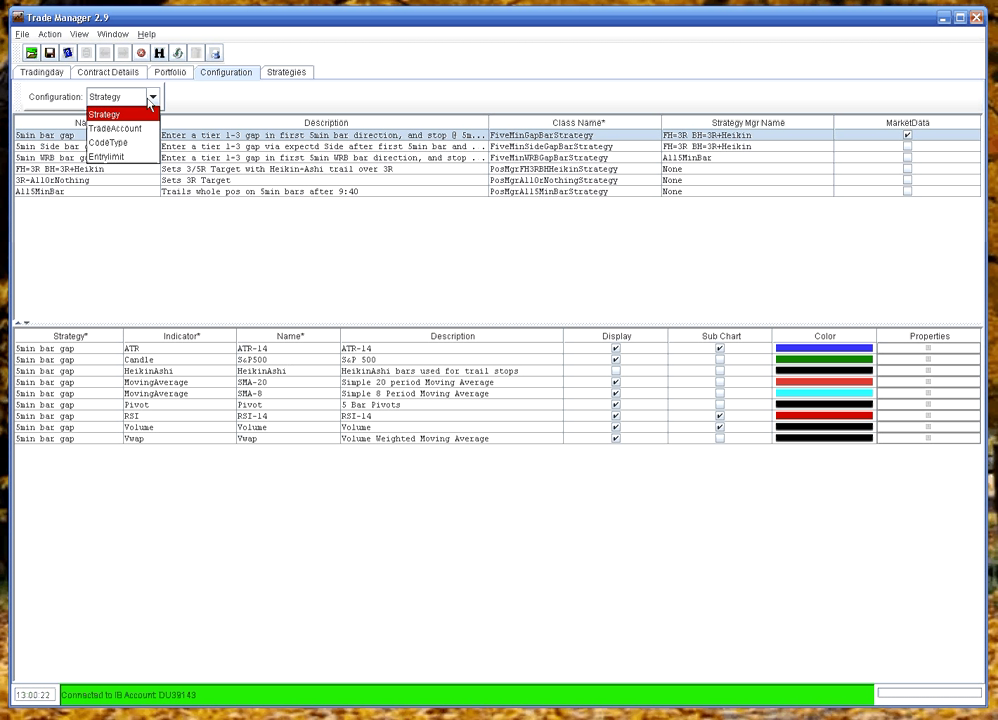
click(118, 129)
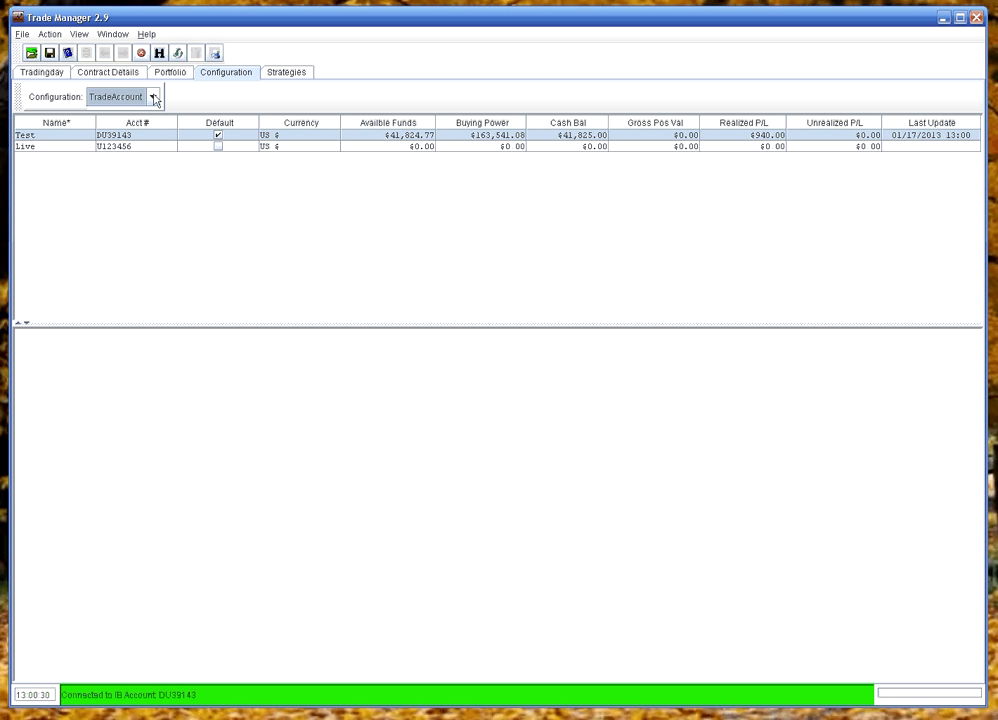
- Display the CodeType configuration with its MovingAverage attributes, and review the Entrylimit configuration
click(154, 97)
click(122, 145)
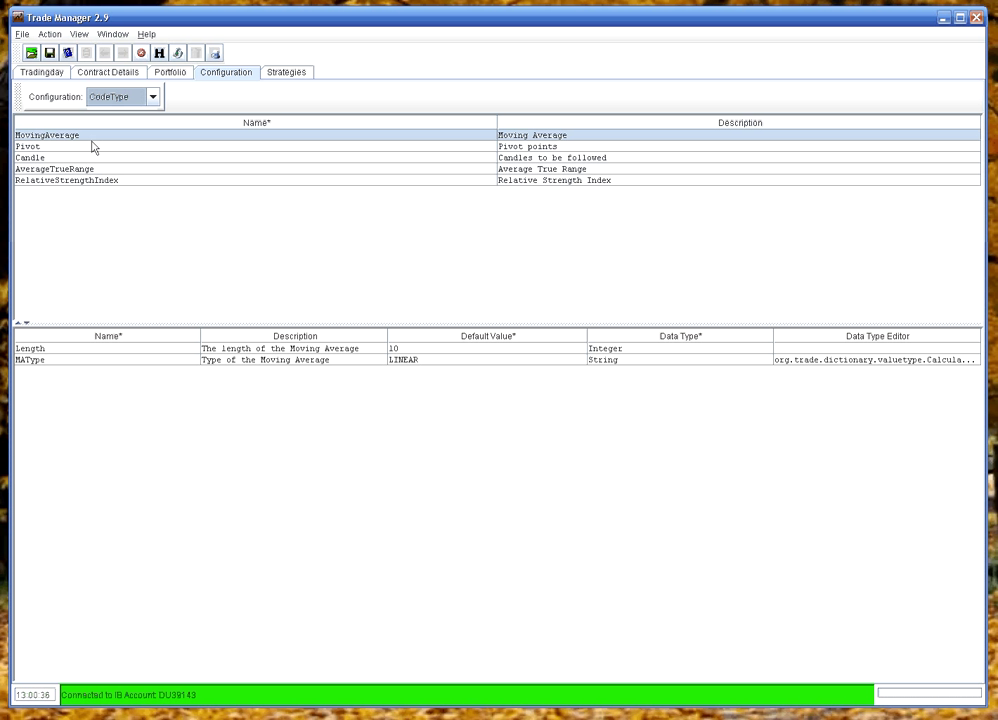
click(150, 96)
click(114, 154)
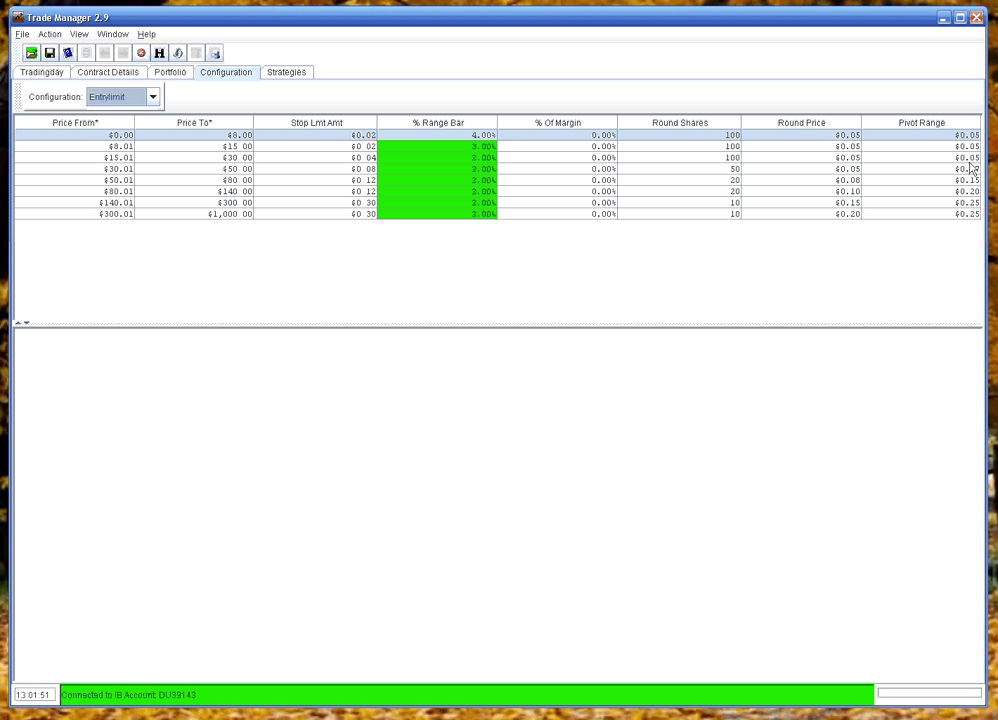
- Show the strategies and look through the source code of All5MinBar Version-1
click(289, 75)
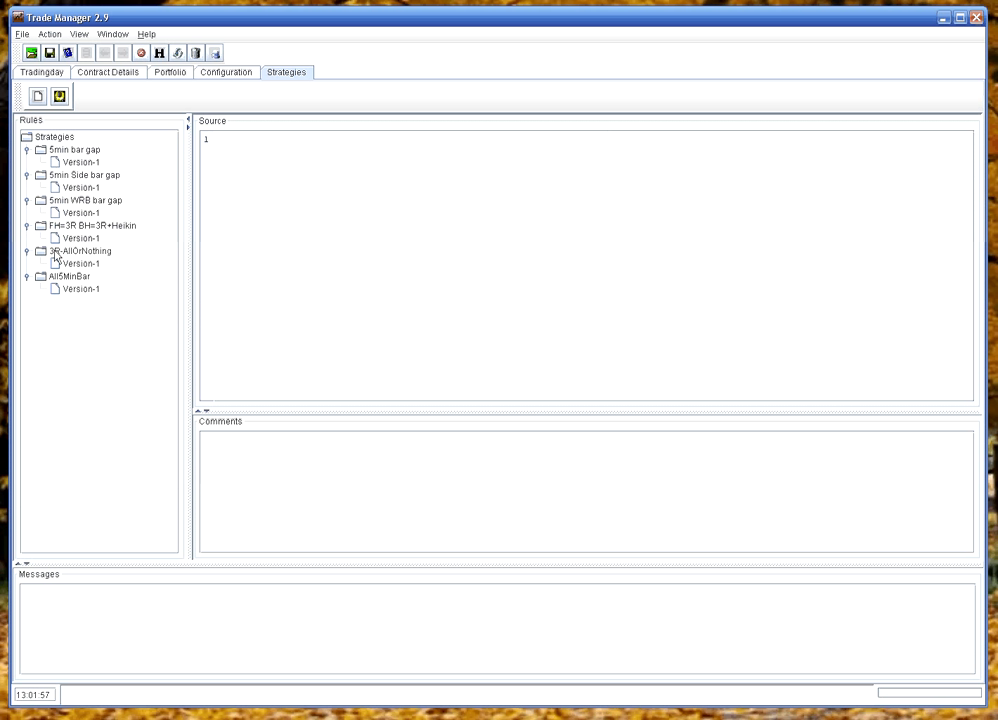
click(79, 288)
scroll(772, 321, down, 9)
scroll(772, 321, down, 20)
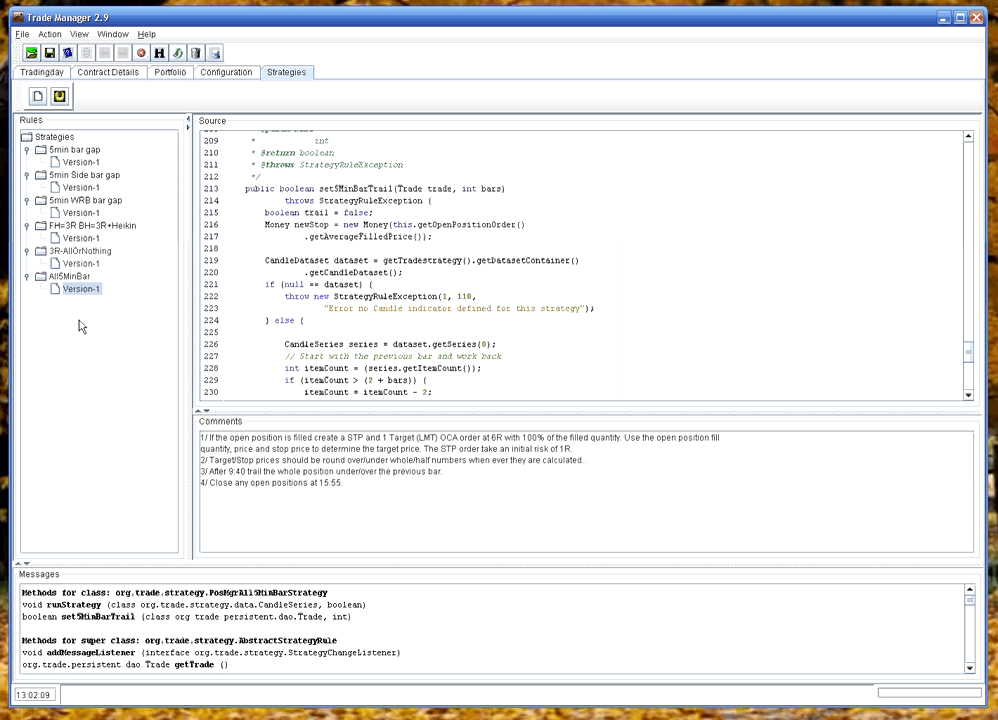
- Review the All5MinBar strategy's comments and the listed methods of its PosMgrAll5MinBarStrategy class
click(345, 495)
key(ctrl+a)
click(527, 645)
scroll(527, 645, down, 3)
scroll(527, 645, up, 2)
drag(383, 622, 22, 592)
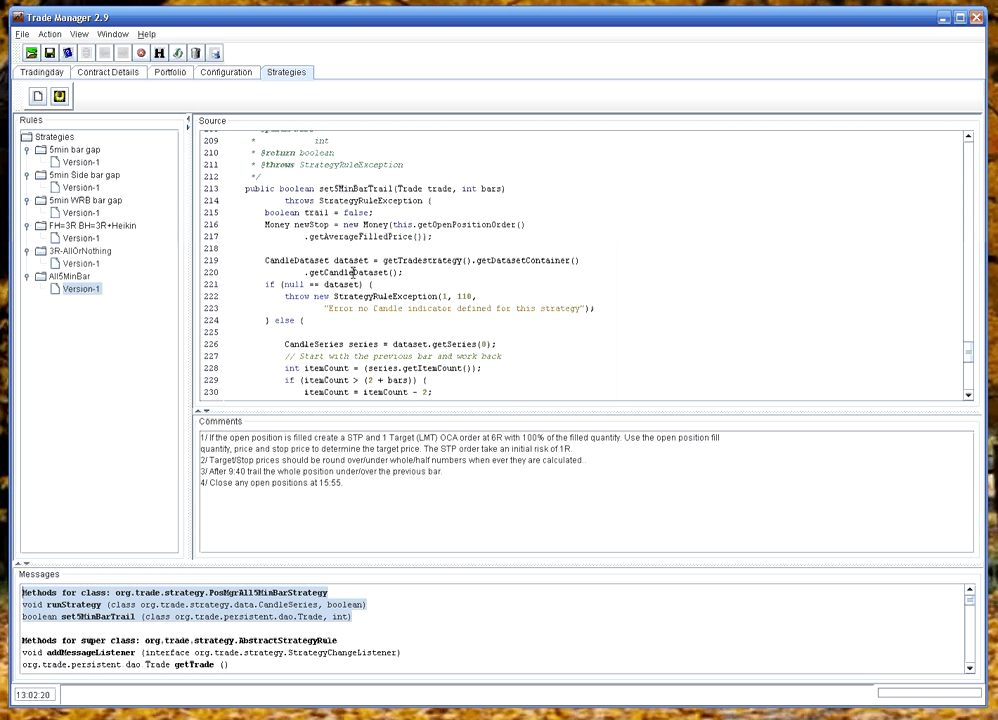
- Examine the strategy's constructor and runStrategy source along with the methods of the AbstractStrategyRule super class
click(655, 250)
scroll(655, 250, up, 20)
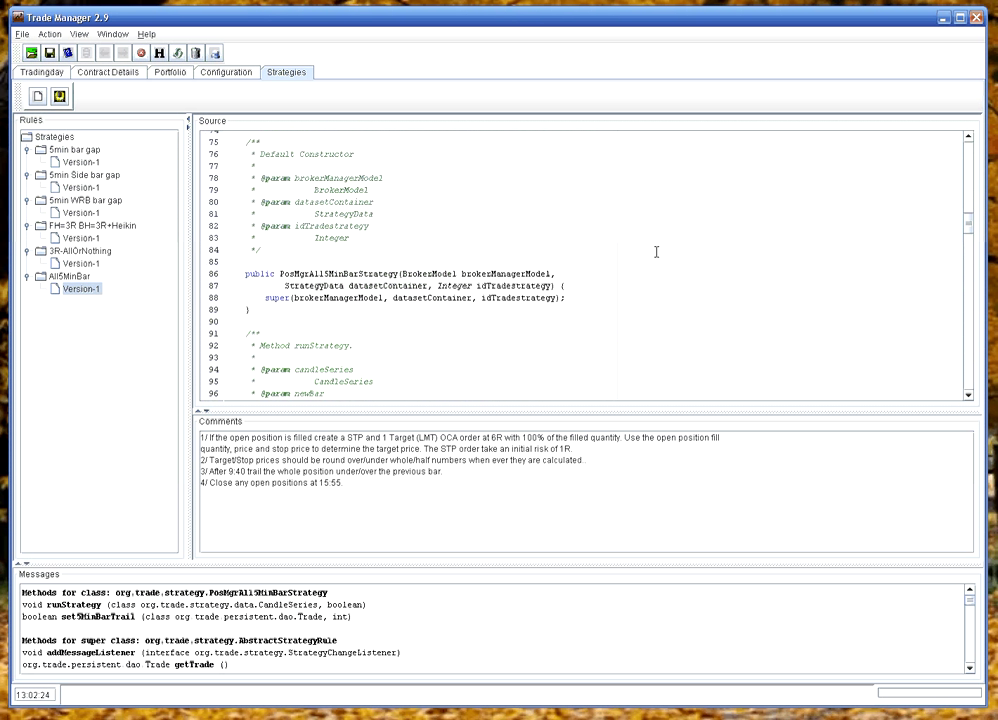
scroll(656, 251, down, 2)
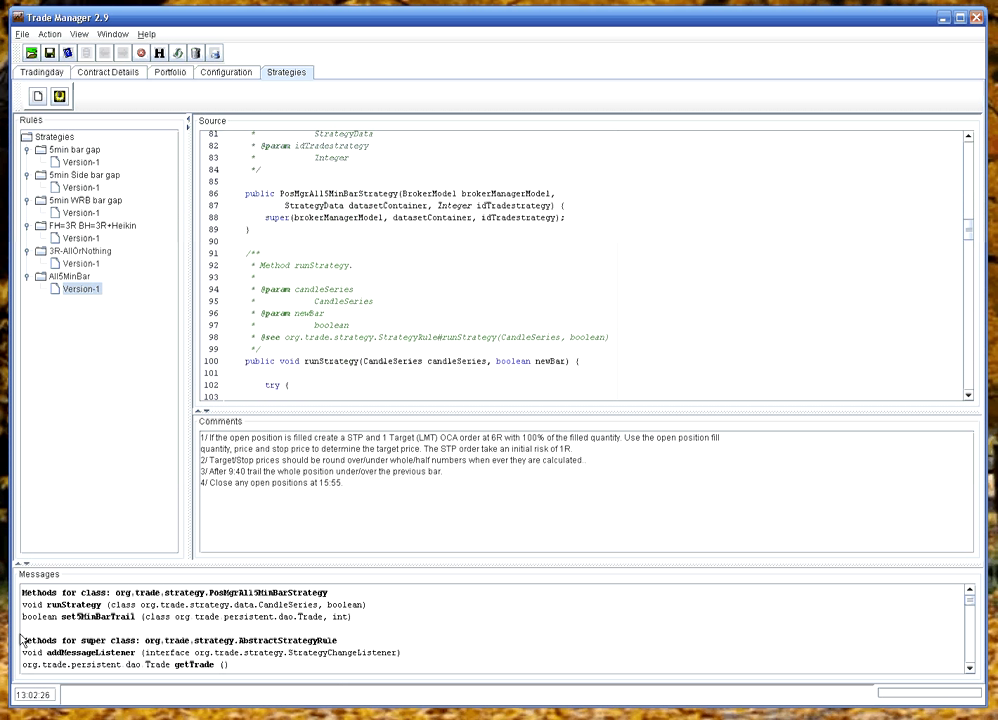
mouse_move(21, 642)
mouse_down()
mouse_move(21, 668)
mouse_move(21, 651)
mouse_move(24, 668)
mouse_move(30, 657)
mouse_up()
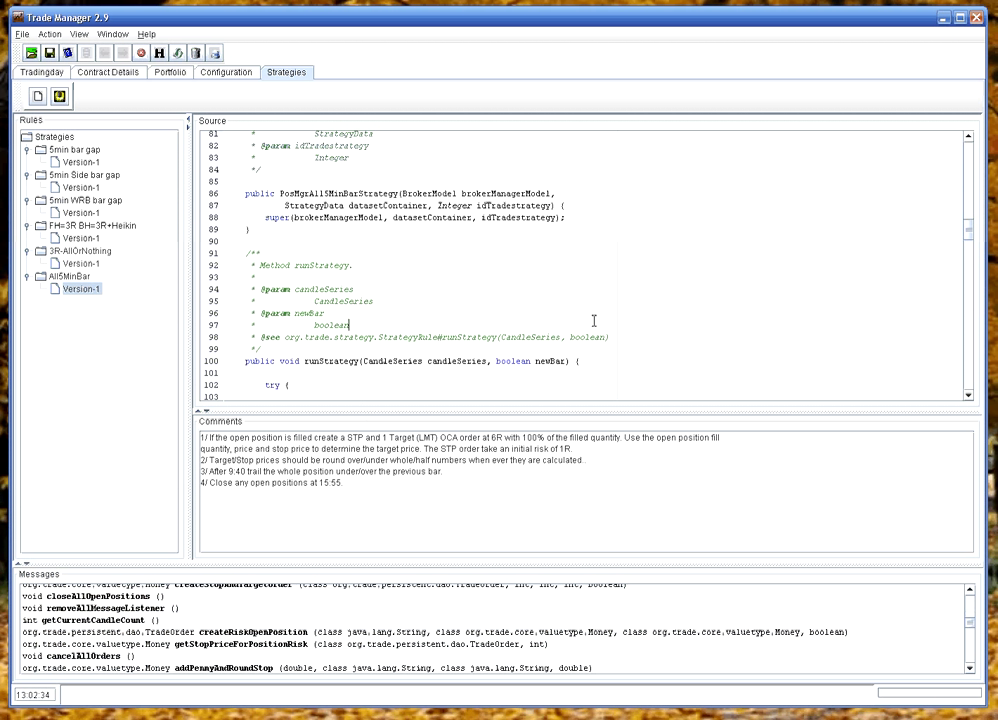
scroll(593, 322, up, 15)
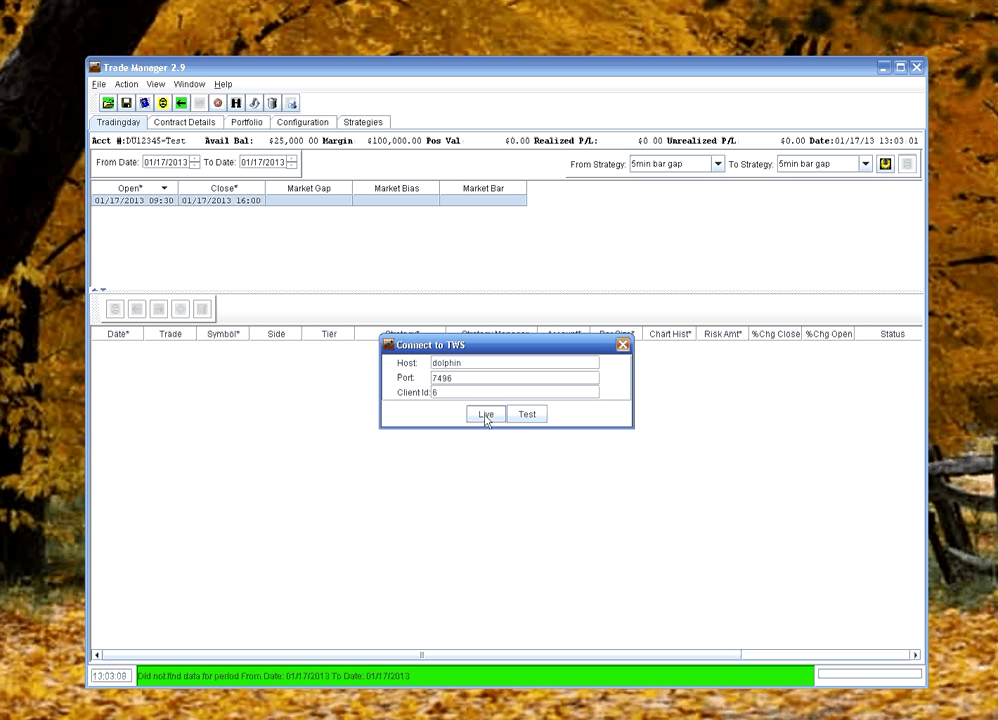
- Connect to TWS in live mode with the connected account as default, and enlarge the application window to nearly fill the screen
click(486, 415)
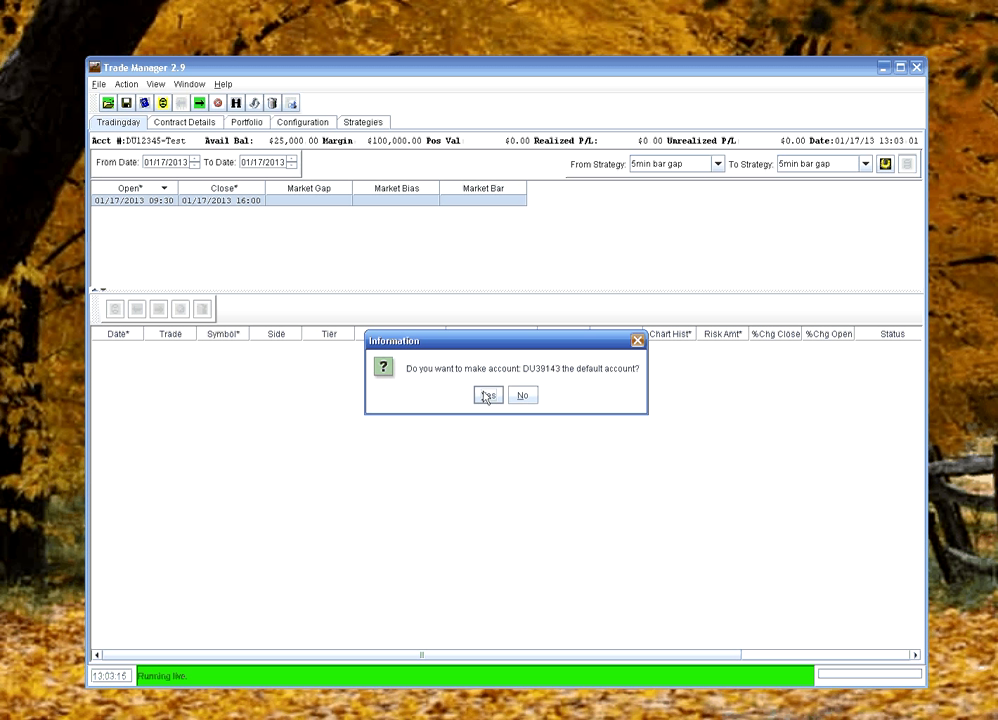
click(487, 396)
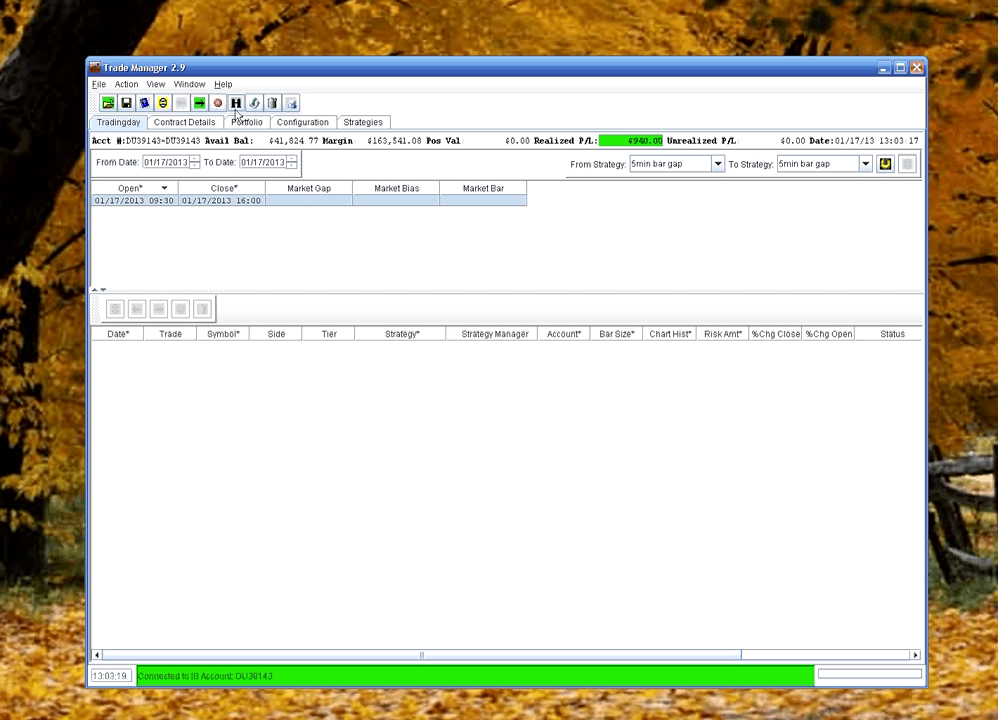
drag(91, 59, 14, 11)
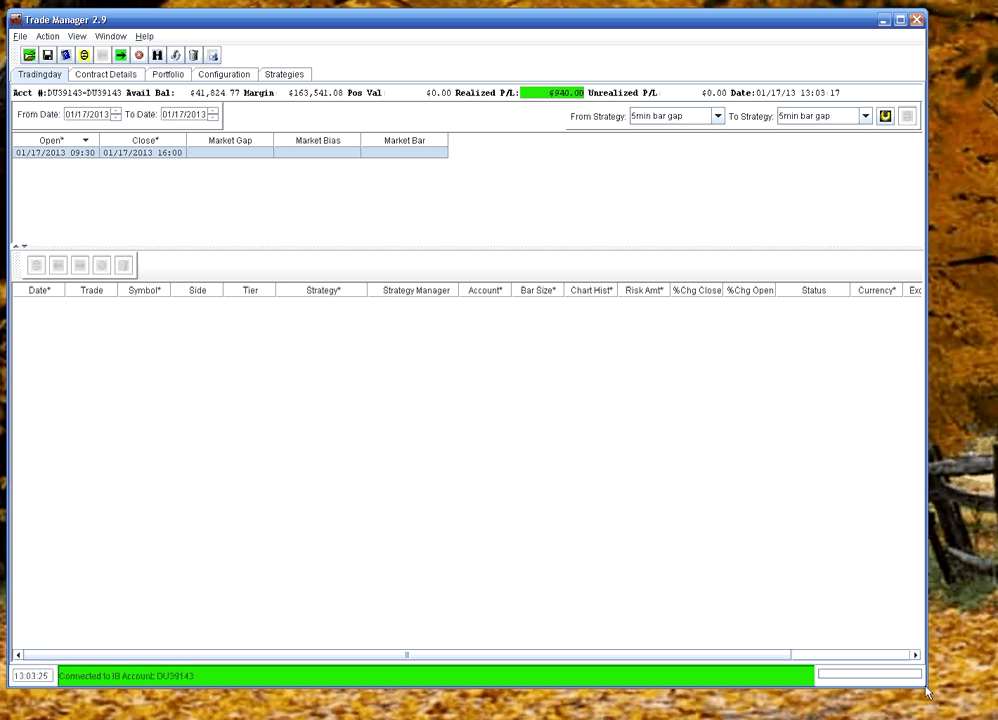
drag(932, 693, 992, 717)
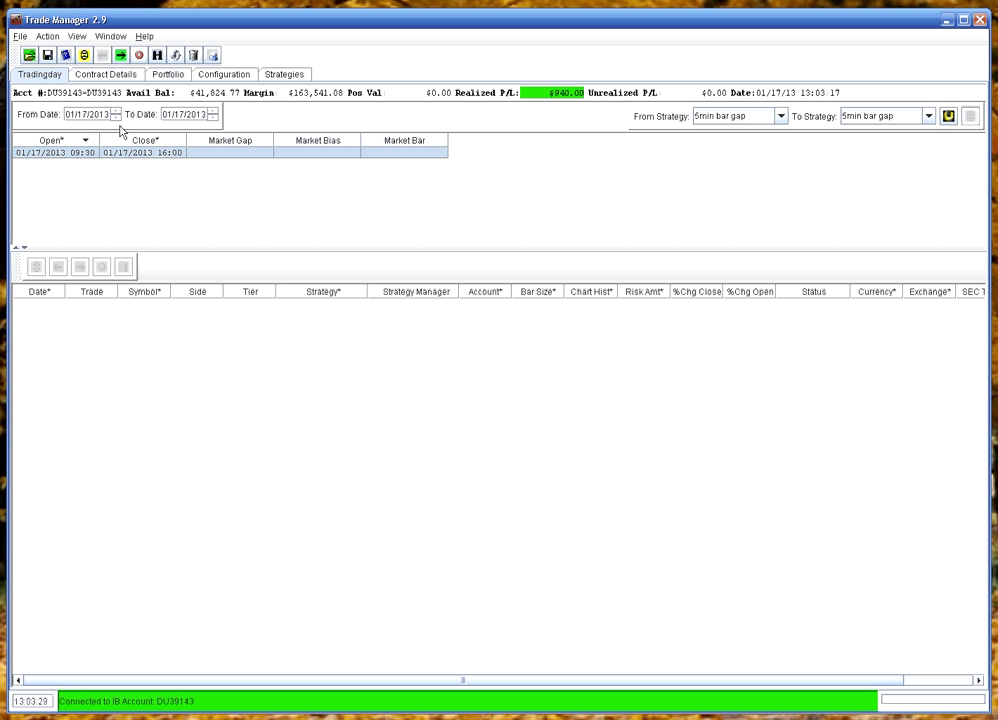
- Import testsymbol1-11-2013.csv from the Temp folder and show the contracts of the 01/11/2013 trading day
click(29, 56)
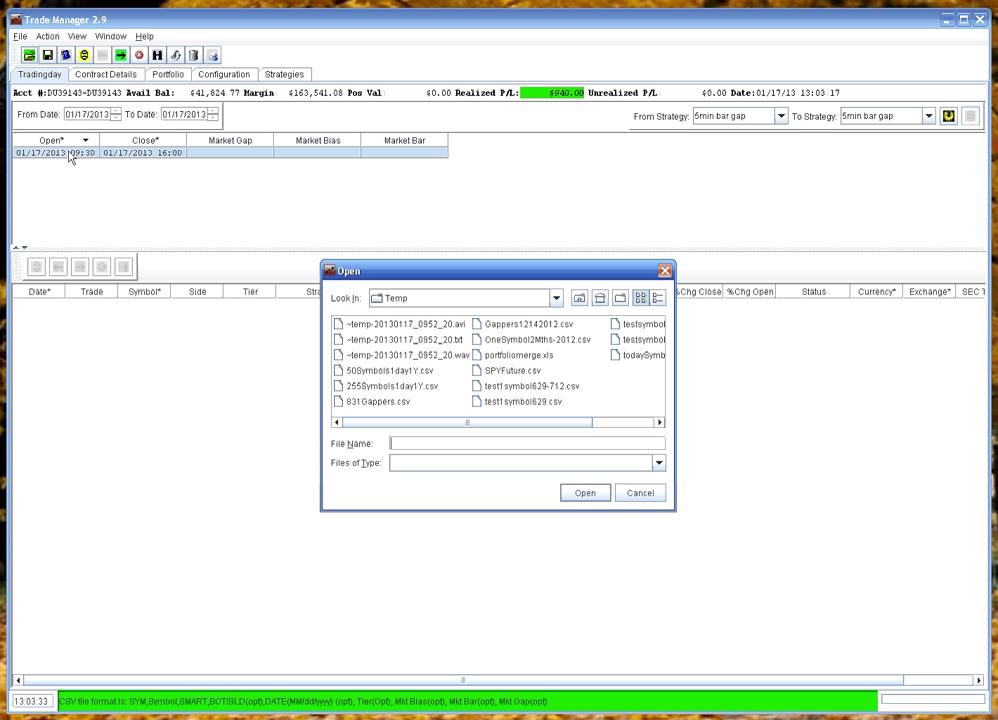
click(641, 424)
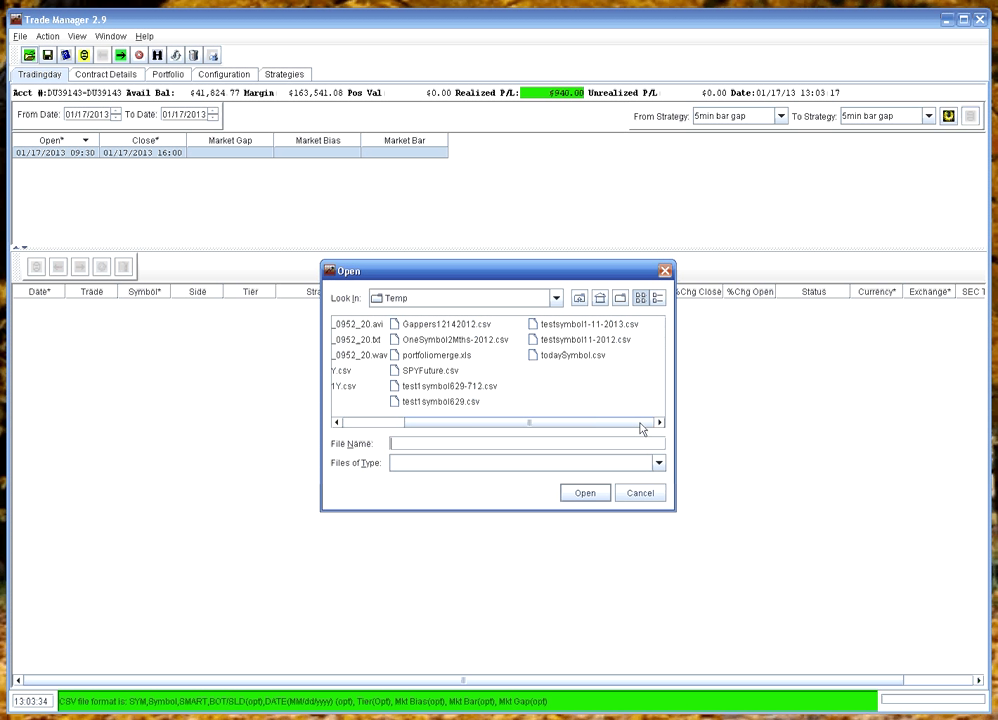
click(585, 326)
click(583, 493)
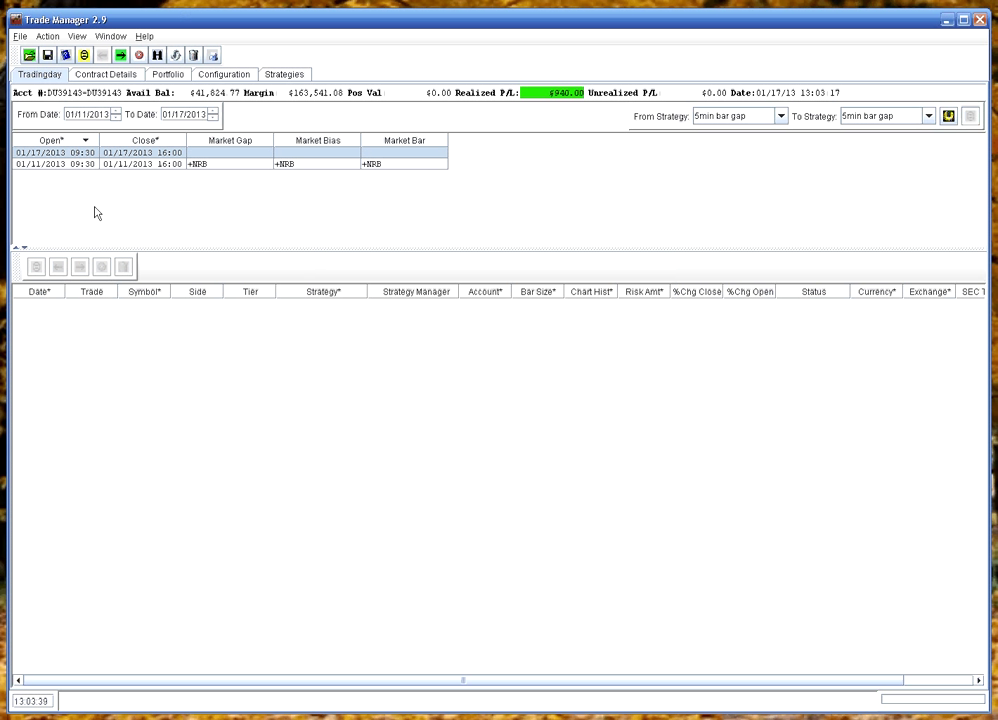
click(59, 166)
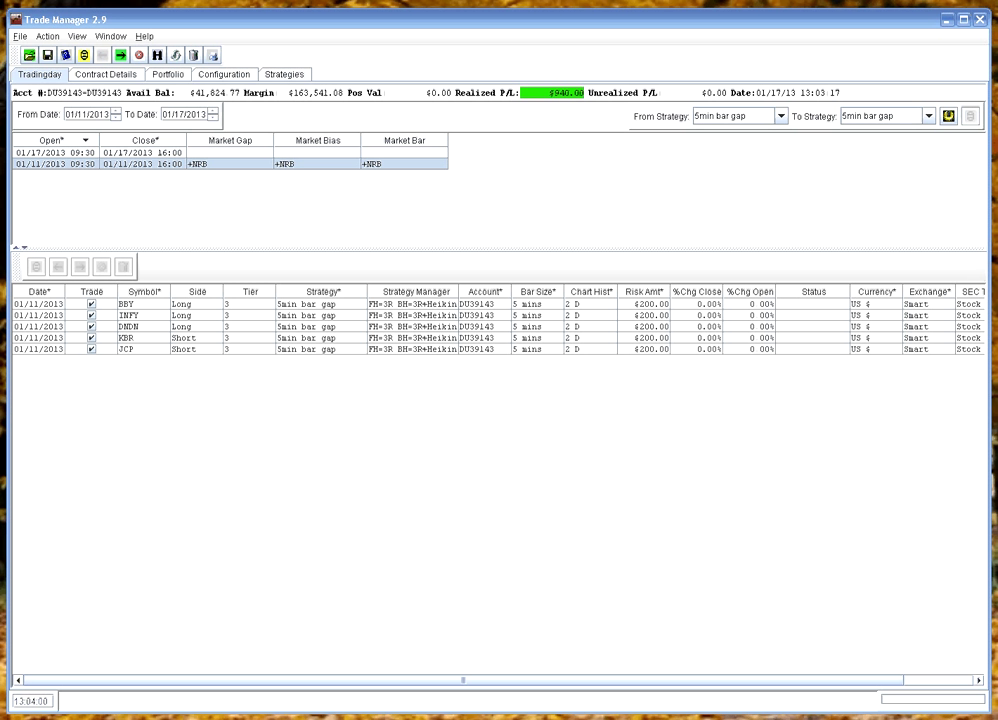
- Switch to Windows Explorer and open testsymbol1-11-2013.csv from C:\Temp in Notepad
key(alt+Tab)
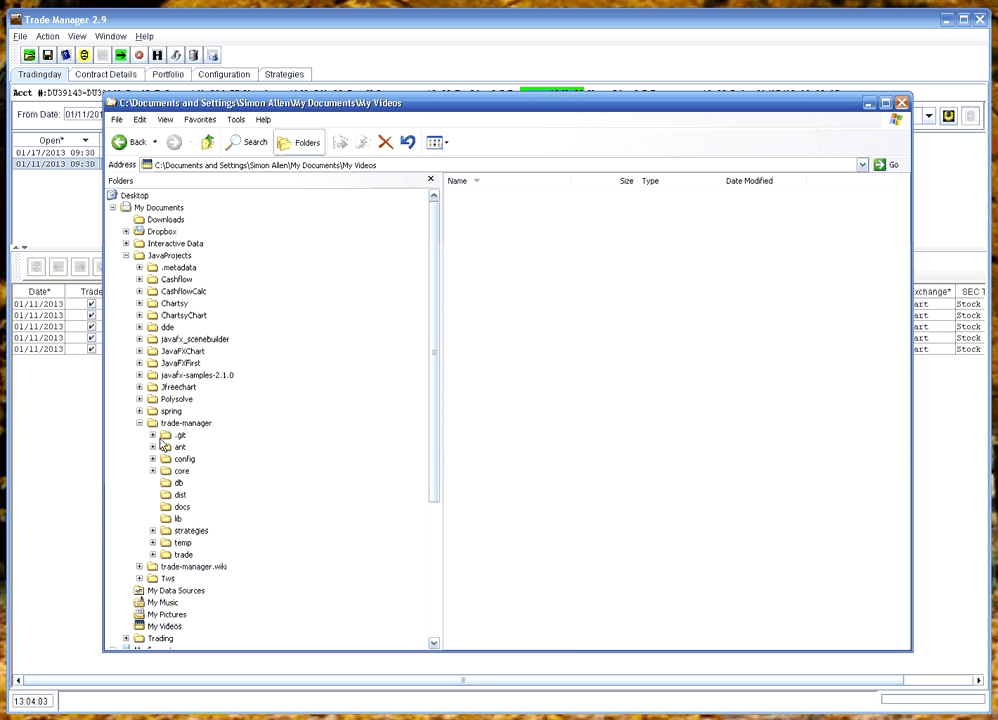
click(434, 575)
click(170, 530)
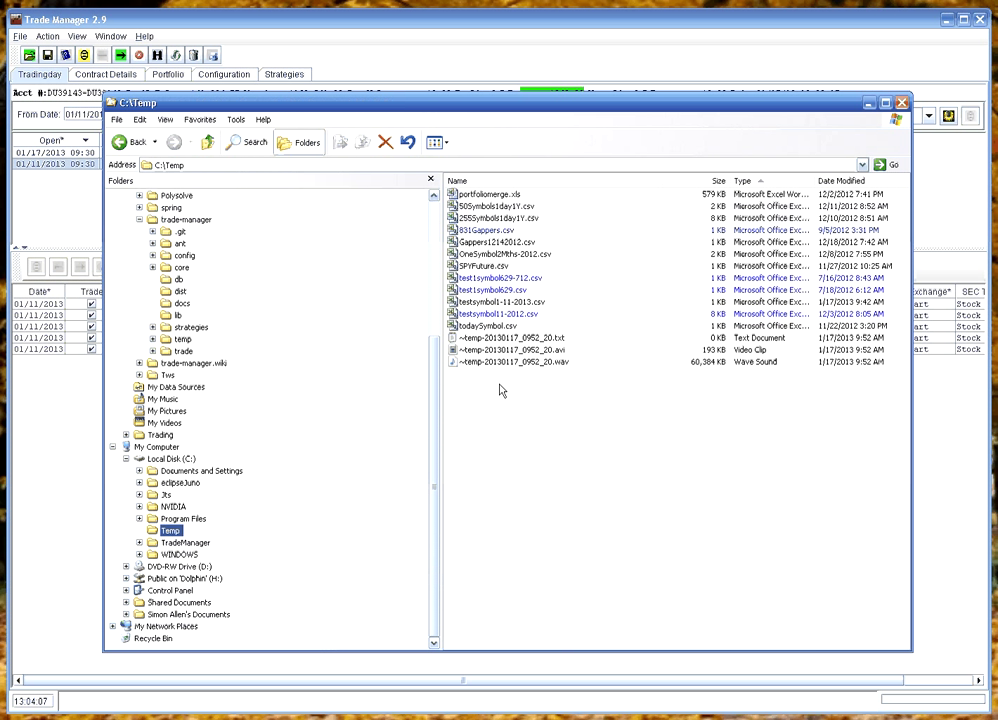
click(497, 302)
right_click(498, 308)
mouse_move(560, 348)
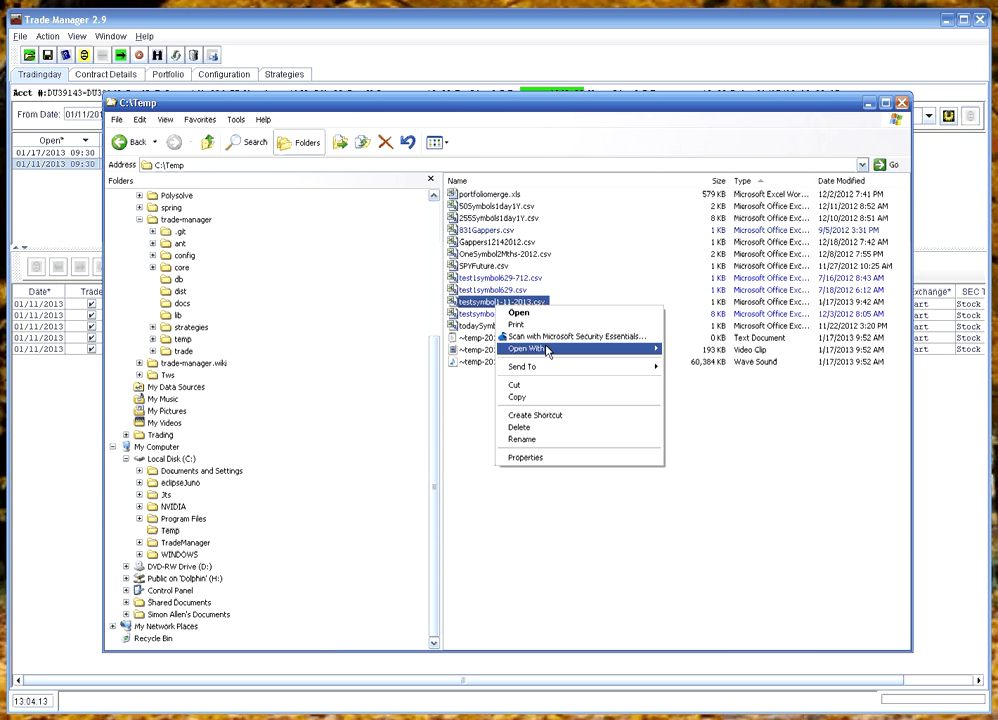
click(680, 377)
drag(314, 124, 459, 104)
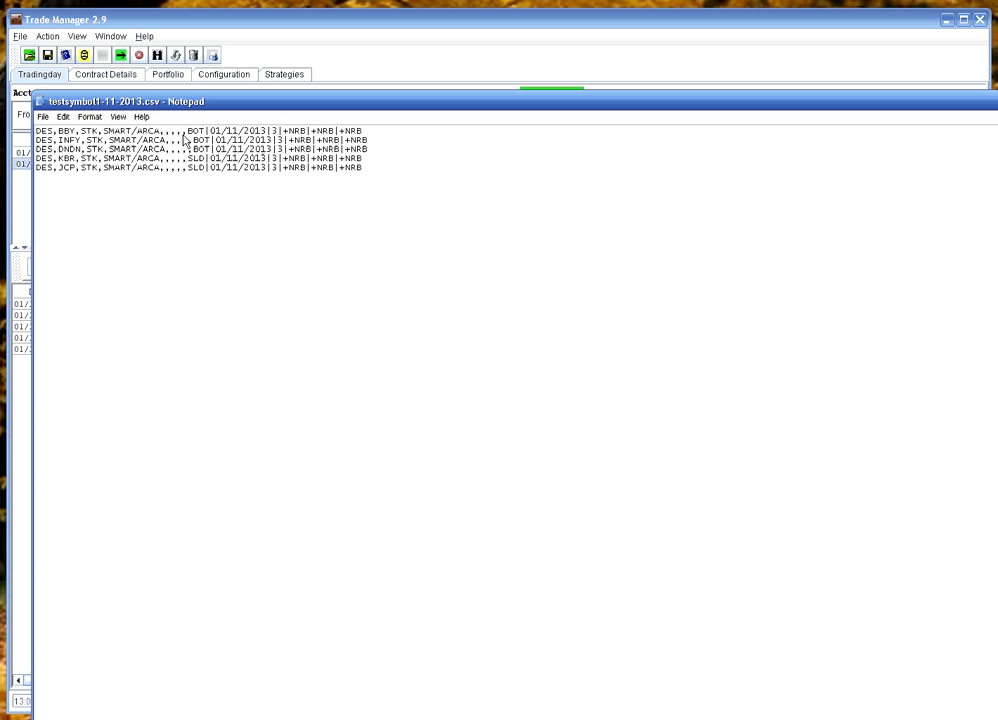
- Examine the contract definition in the CSV file's first line, then close the file and minimize the Explorer window
drag(188, 130, 36, 130)
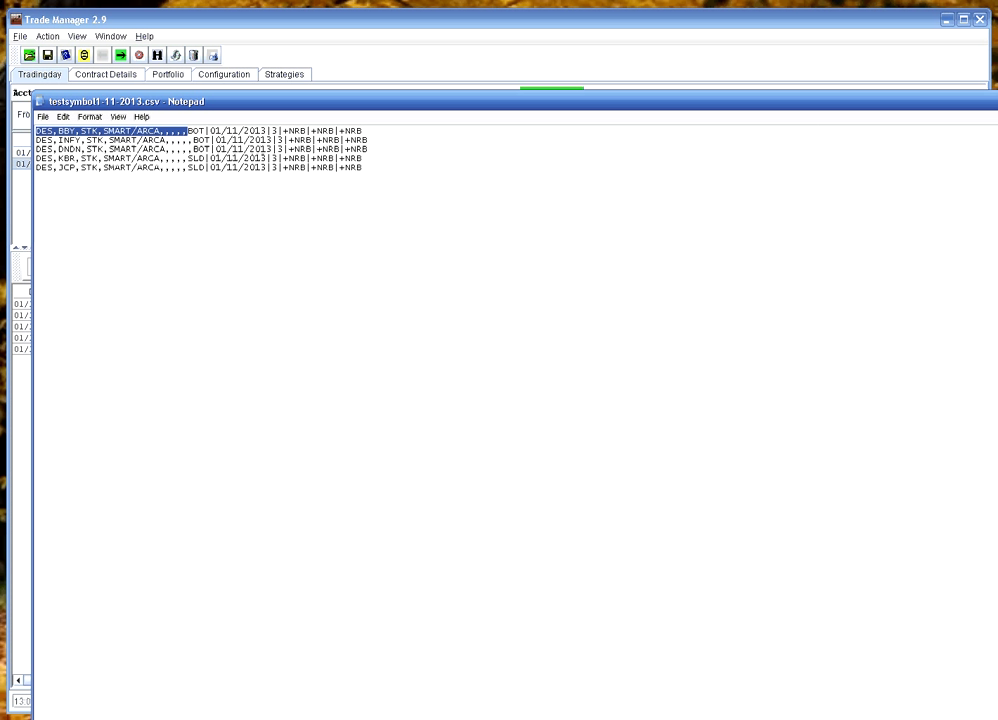
key(alt+F4)
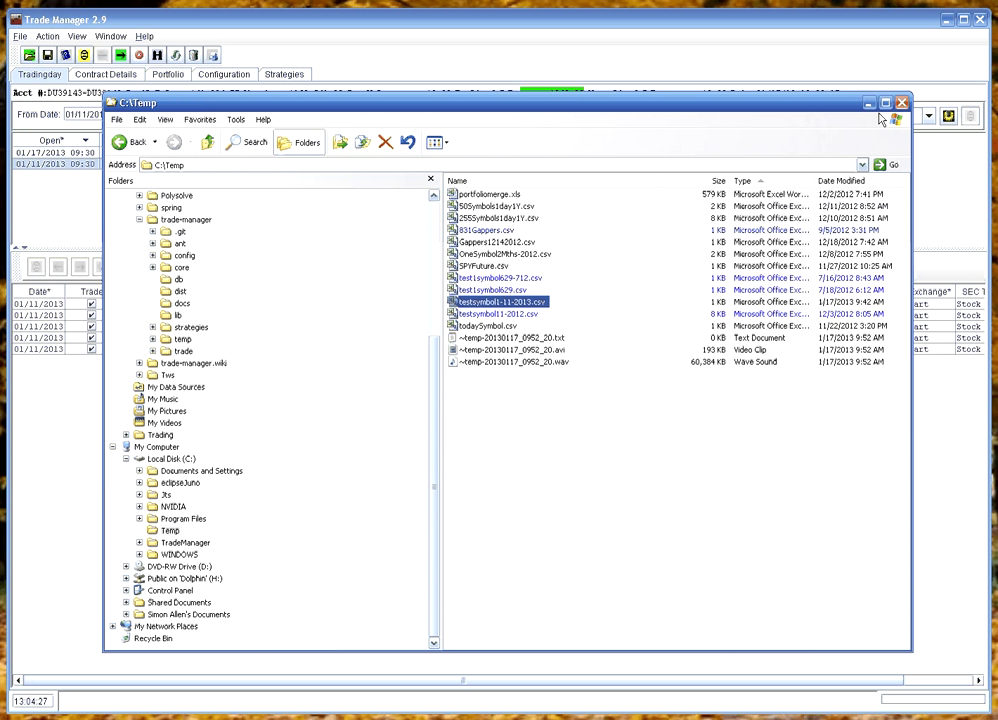
click(870, 104)
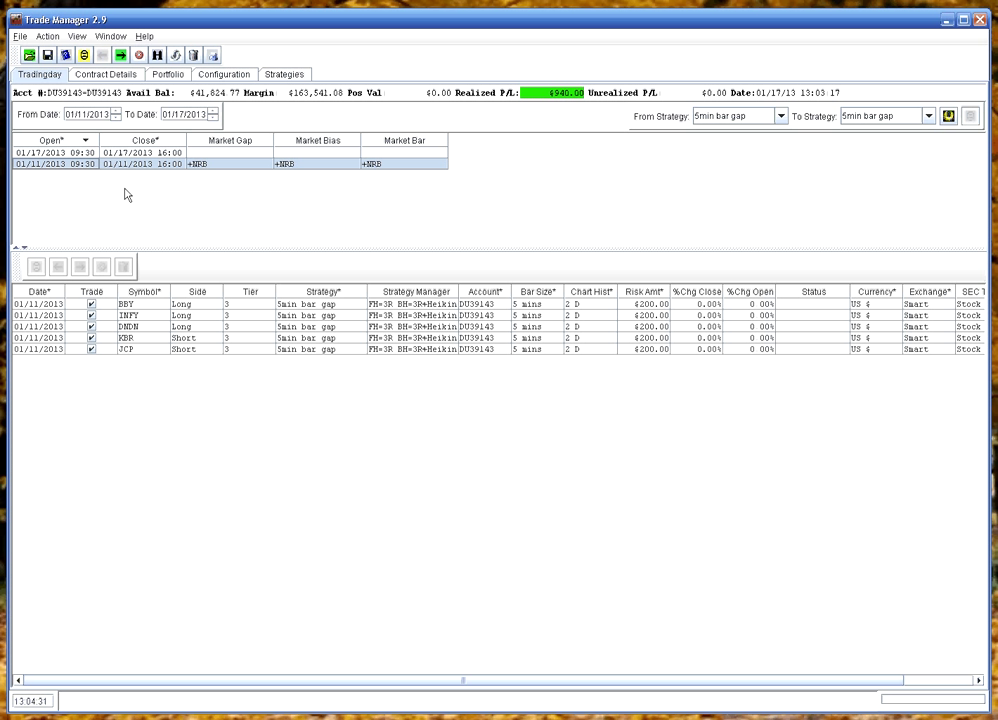
- Save the imported trading days and retrieve the historical data for their contracts
click(85, 56)
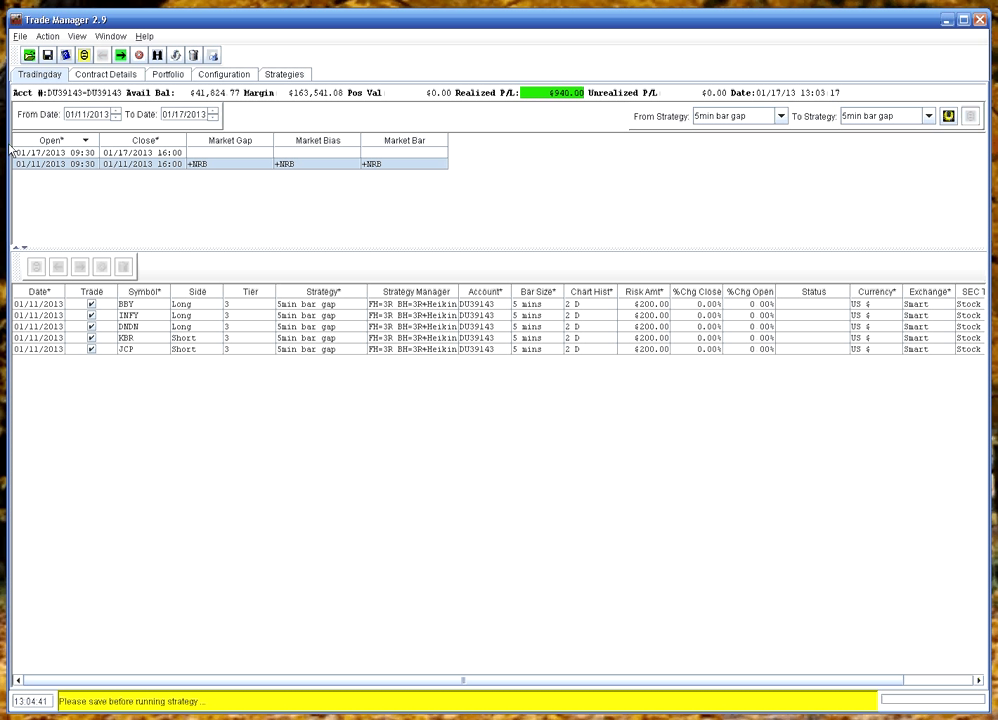
click(46, 55)
click(84, 56)
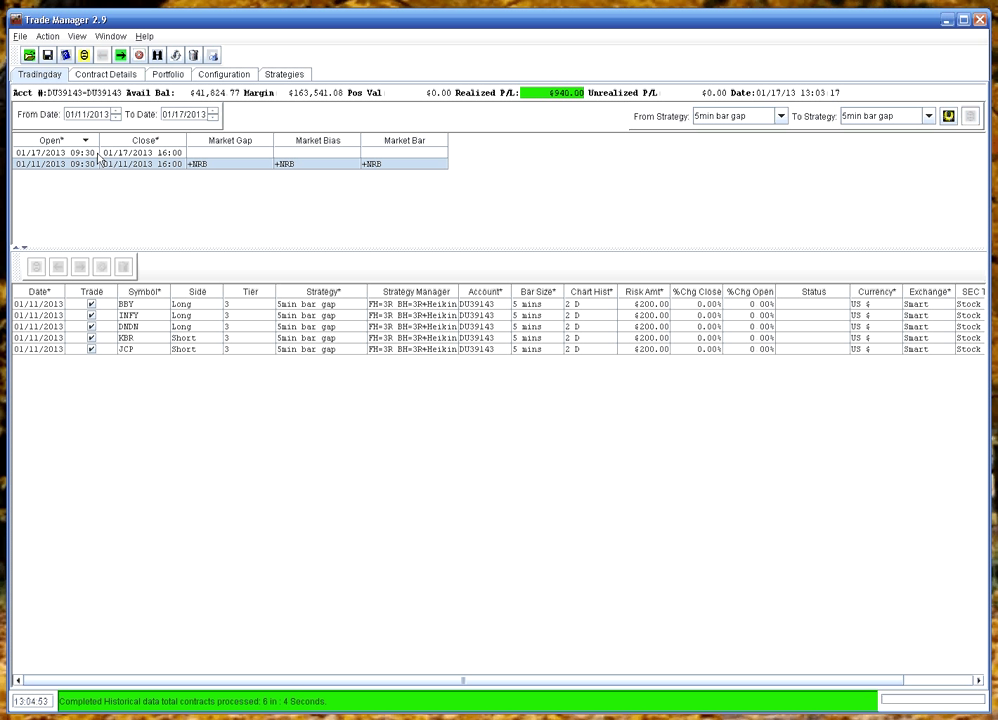
- View the 5-minute chart of the BBY contract for 01/11/2013
click(39, 305)
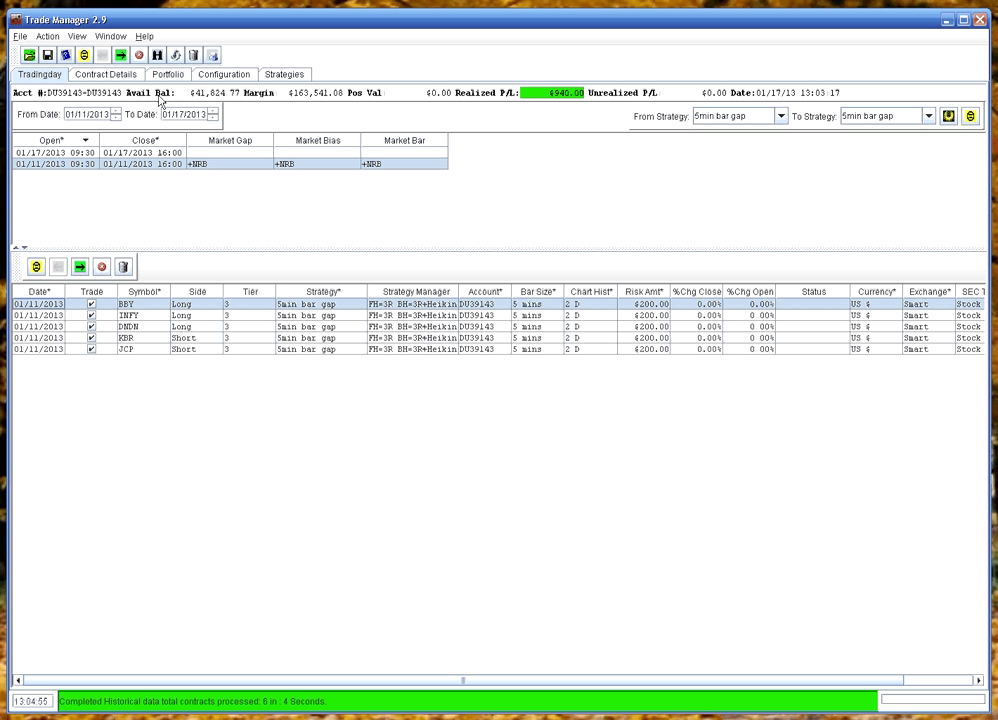
click(105, 74)
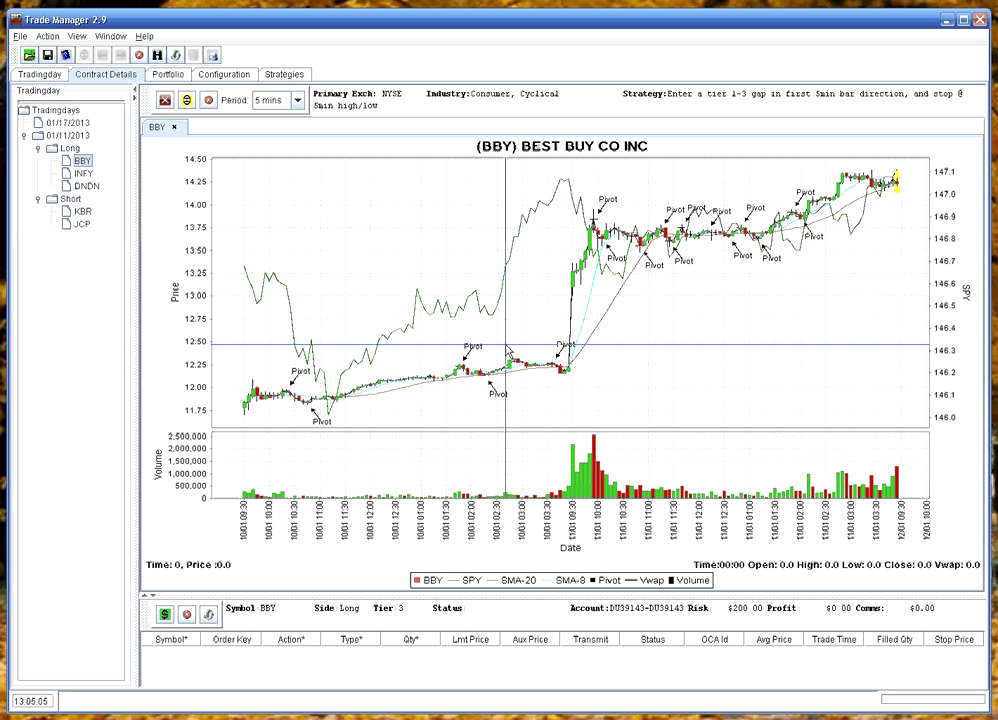
- Return to the trading day and run the assigned strategies on the 01/11/2013 contracts against historical data
click(27, 76)
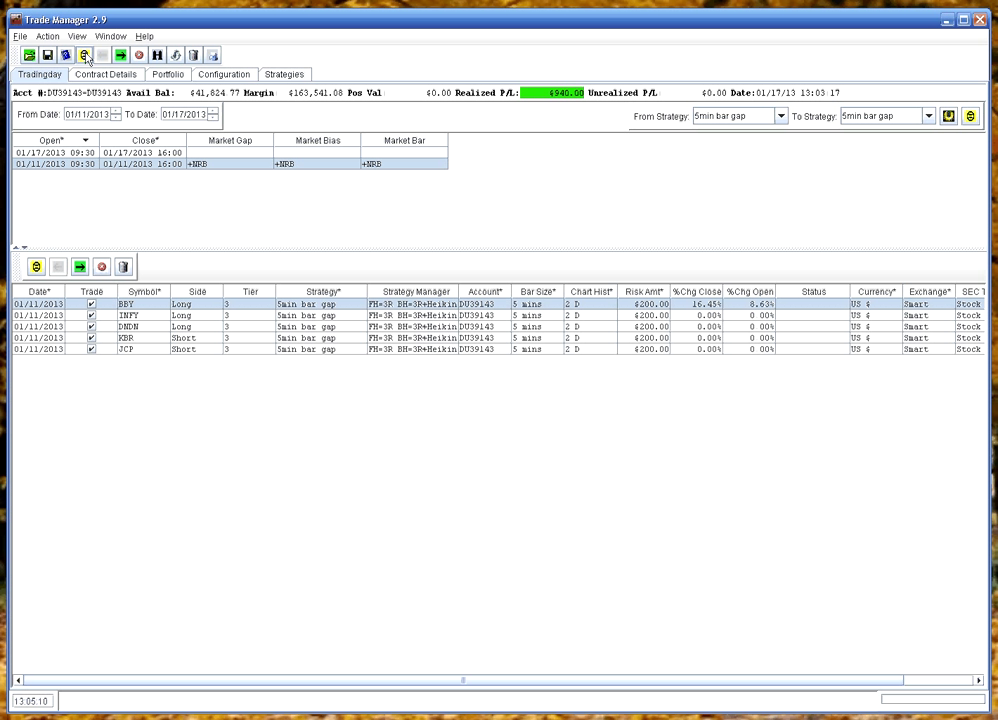
click(21, 37)
click(31, 129)
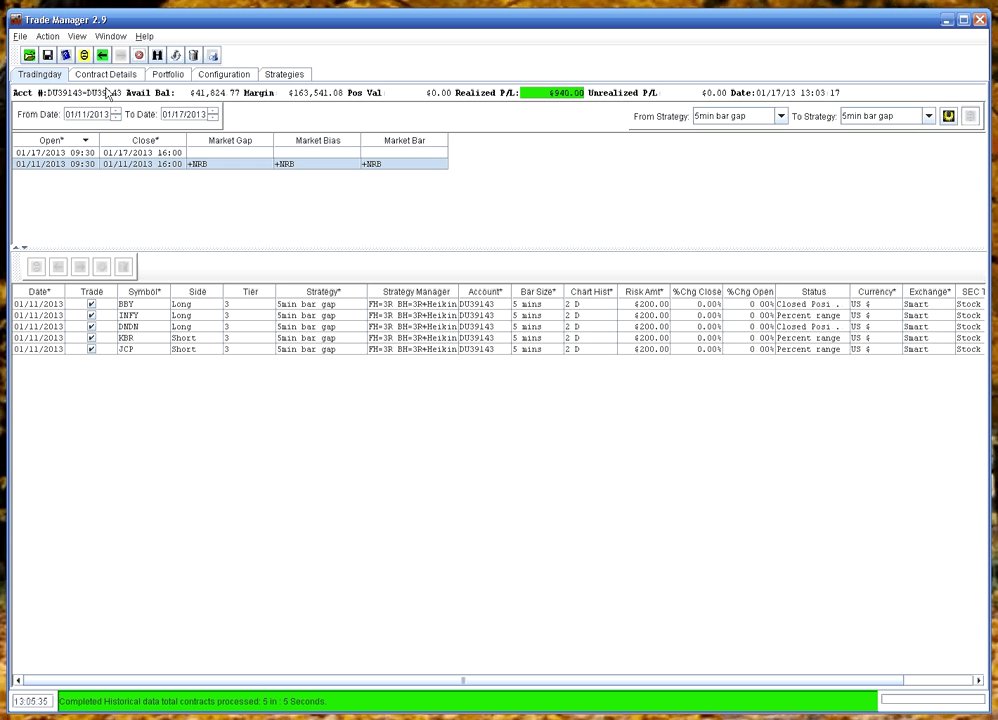
- Review BBY's chart and orders with the order table enlarged, and display the account's portfolio report
click(98, 78)
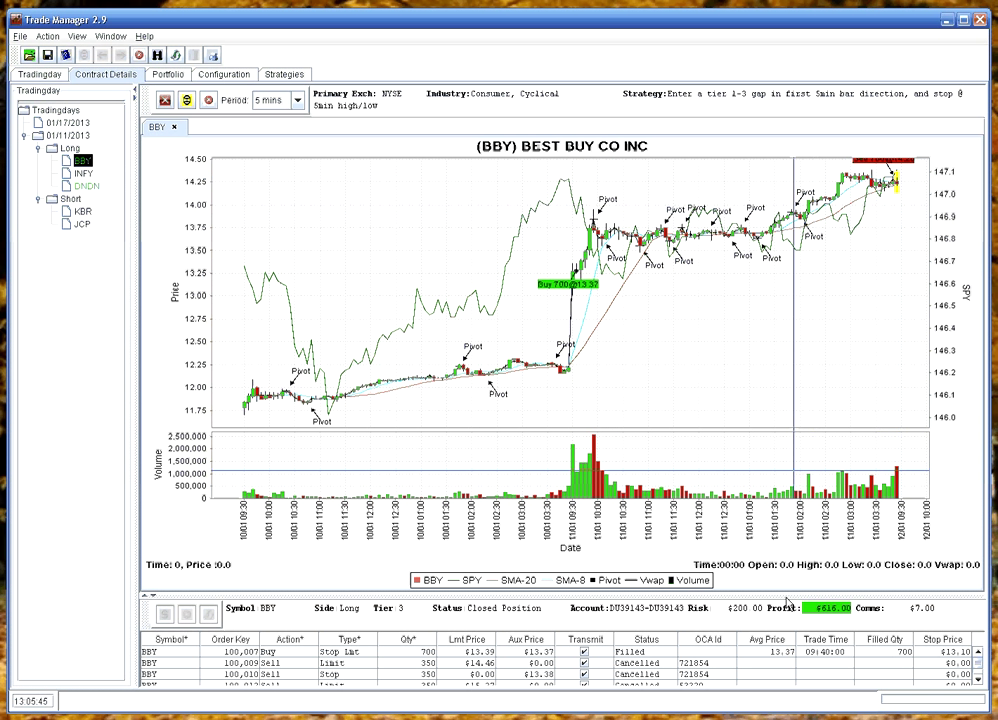
drag(790, 595, 790, 548)
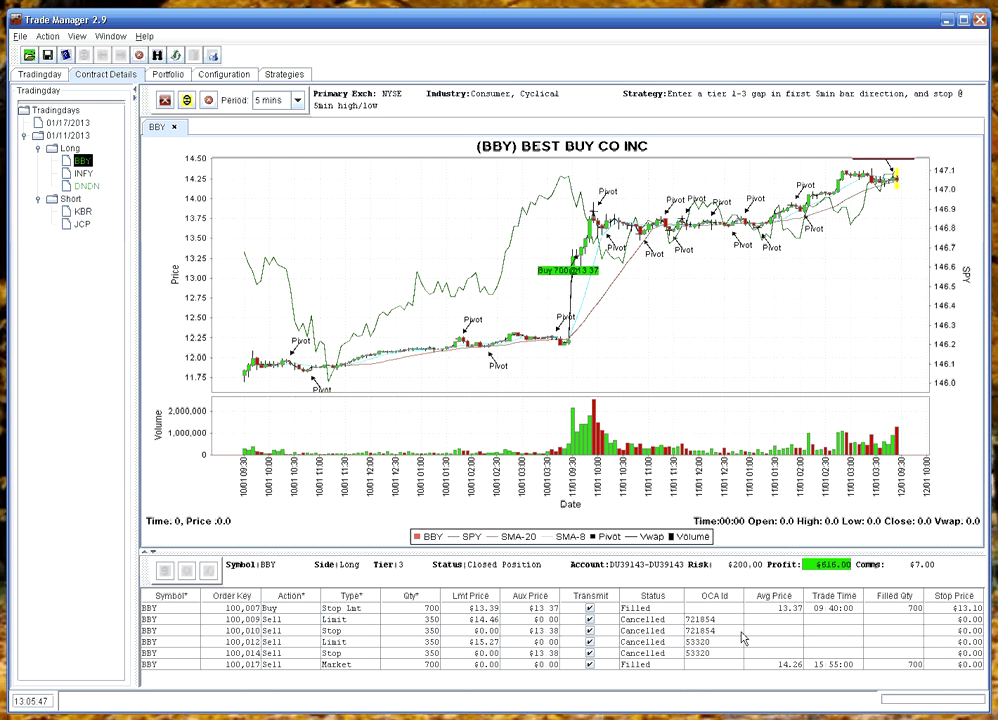
click(169, 74)
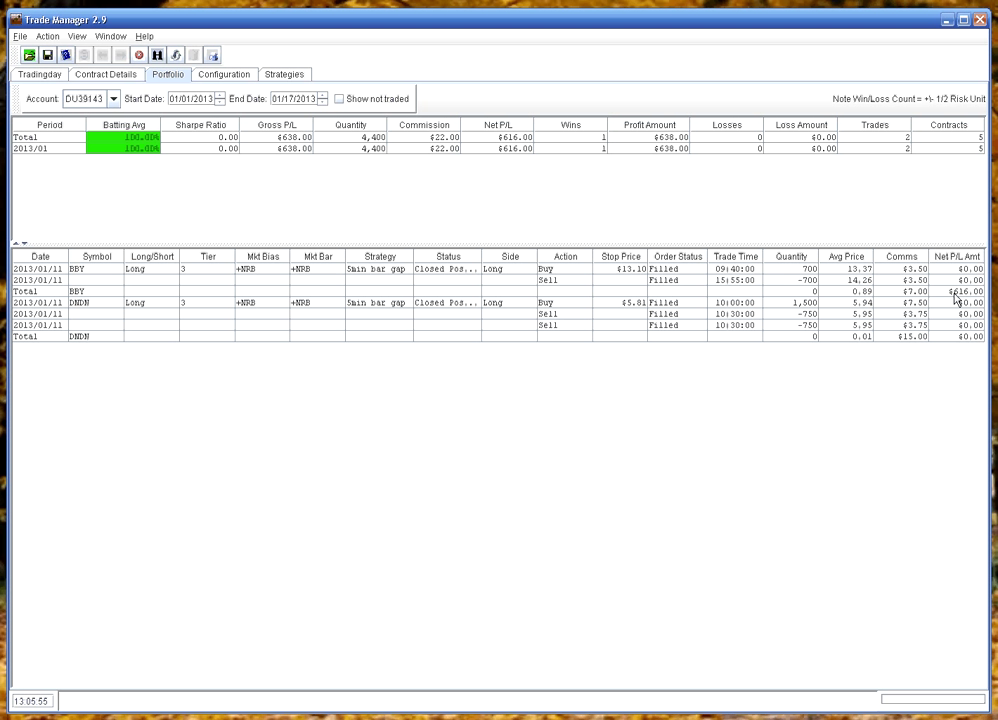
- Return to the trading days and delete all their trade orders, accepting the deletion
click(44, 77)
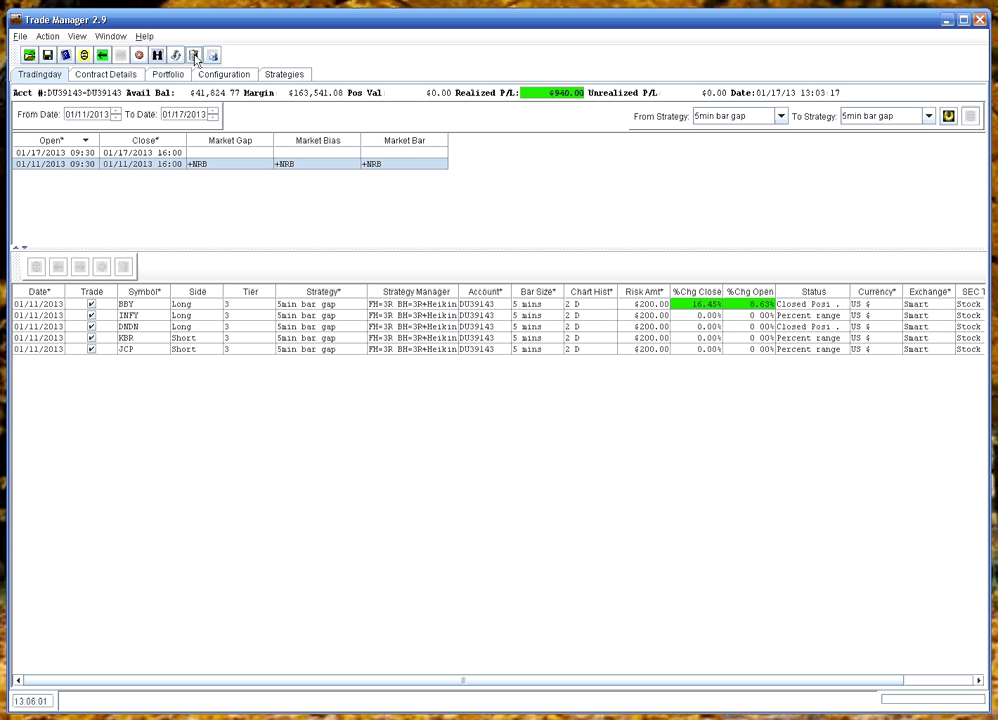
click(195, 56)
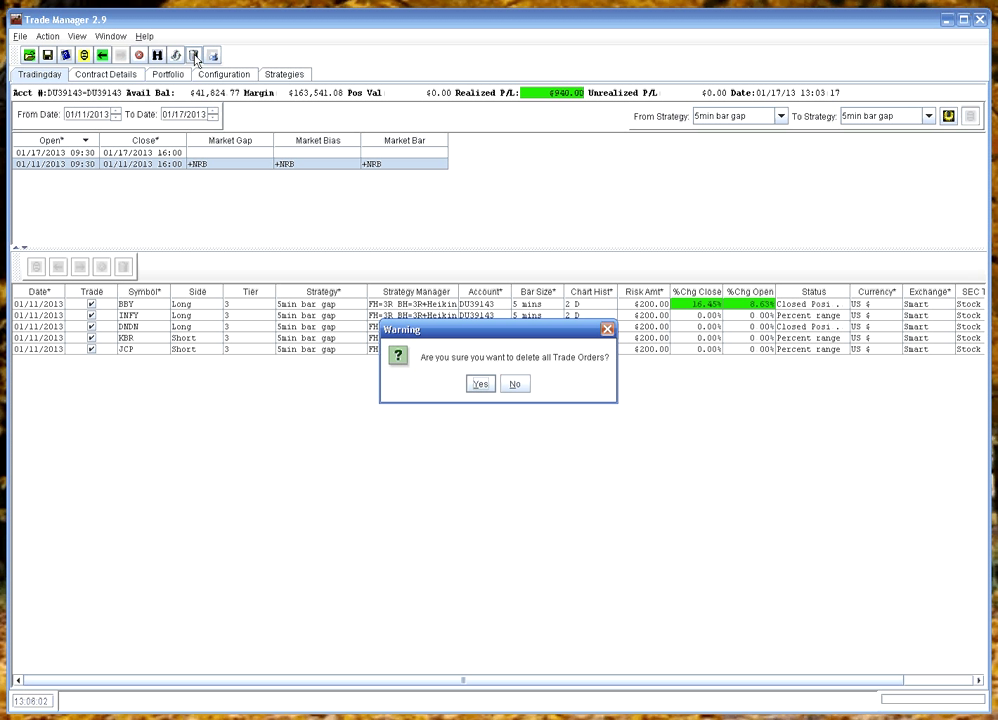
click(479, 385)
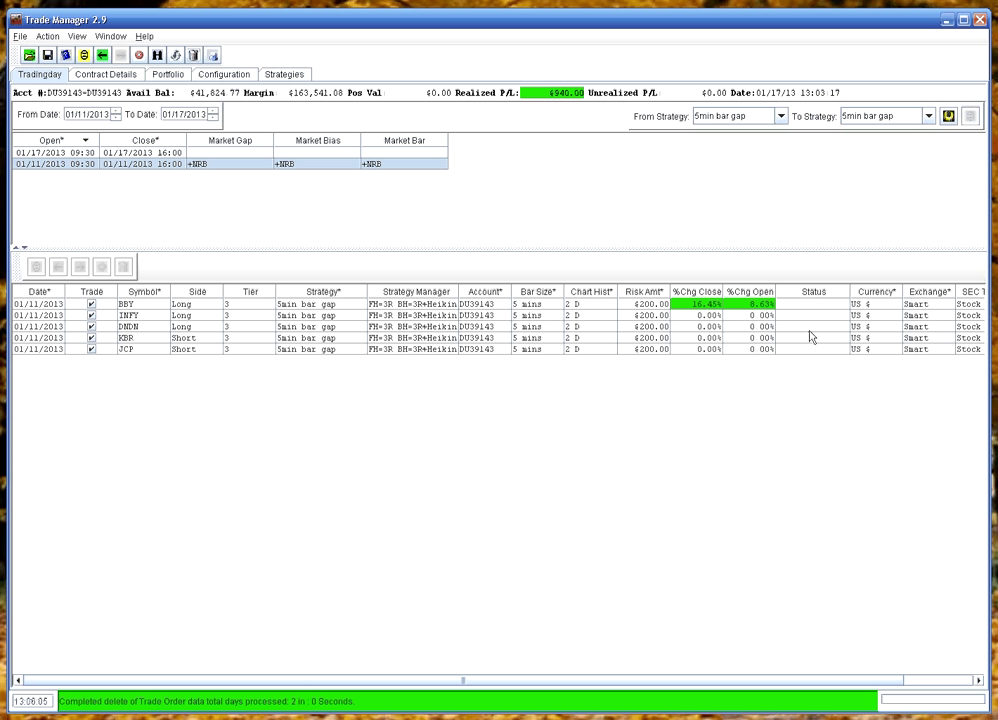
- Open the strategy configuration and add an empty row to the strategy table
click(222, 74)
right_click(189, 230)
click(196, 236)
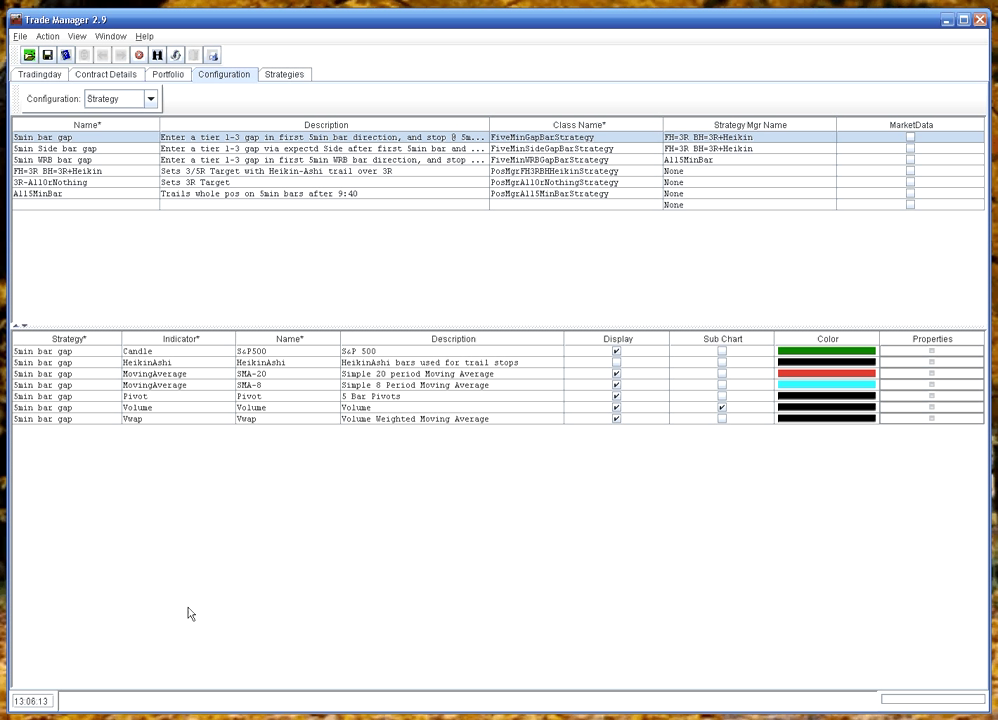
- Switch to Eclipse, copy the class name Vwap5MinSideGapBarStrategy from its source file, and return to Trade Manager
key(alt+Tab)
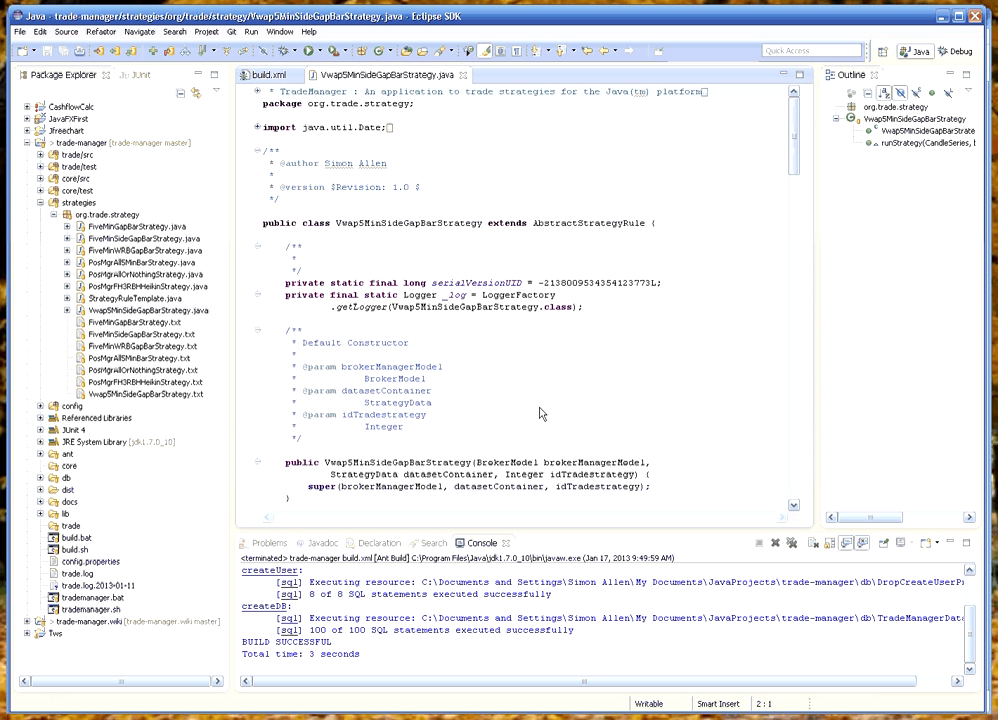
double_click(395, 226)
key(ctrl+c)
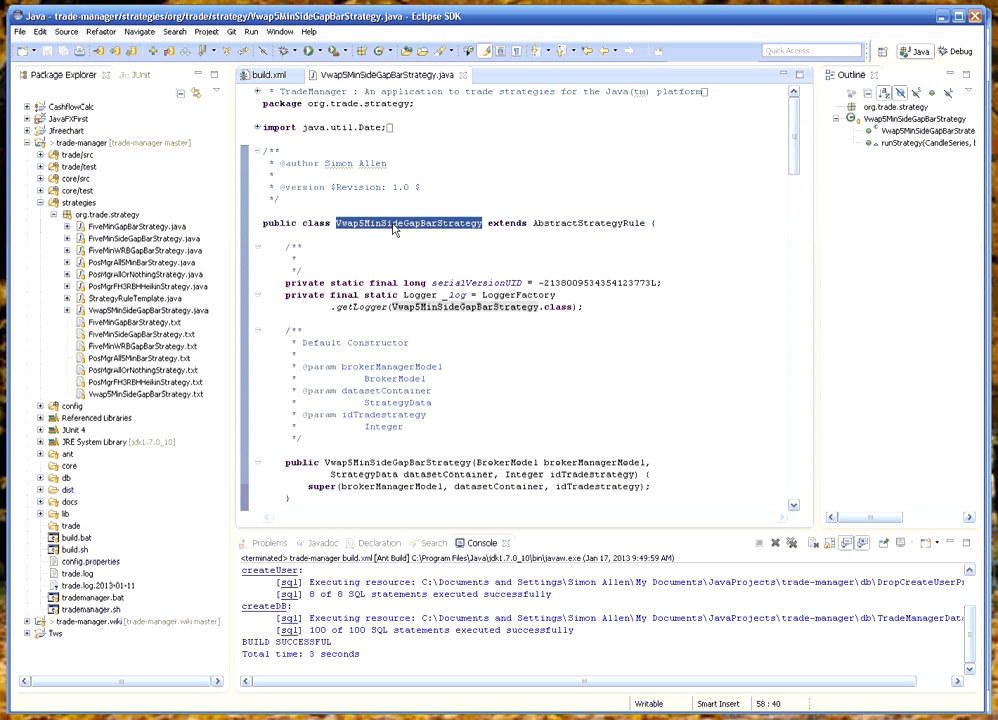
click(941, 17)
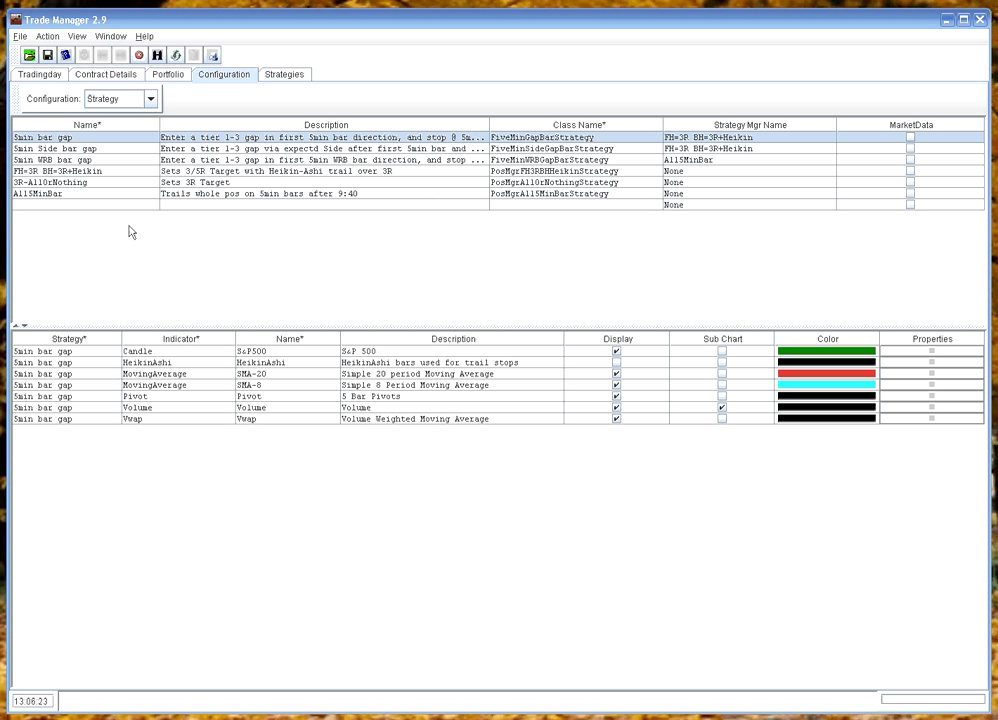
- Name the new strategy Vwap5MinSideGapBar, using the copied class name without its "Strategy" ending
click(64, 205)
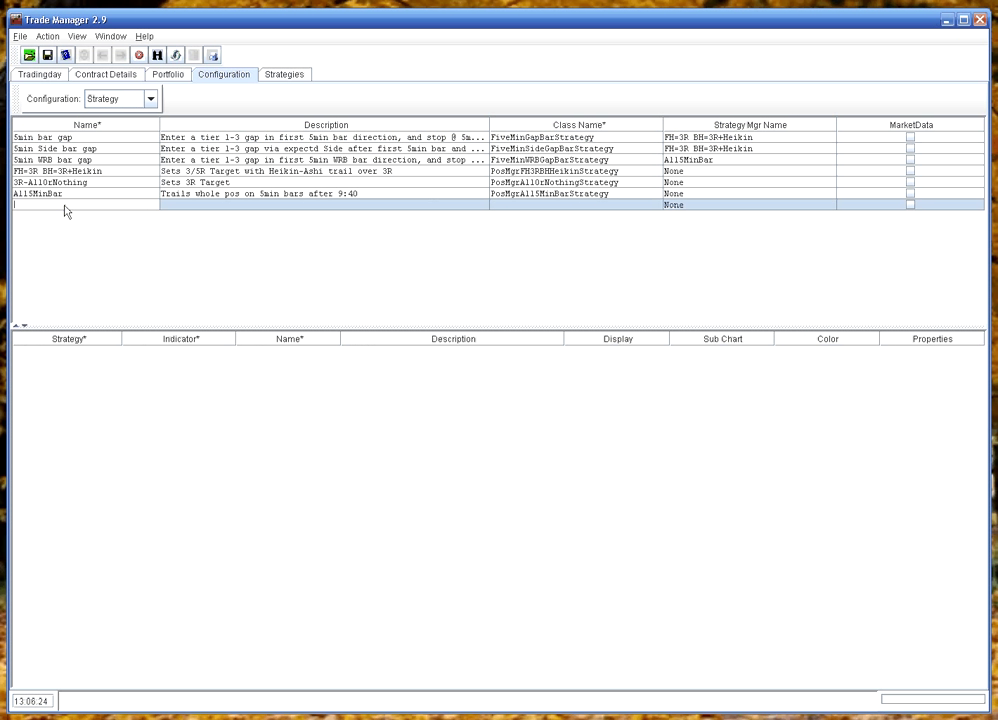
key(ctrl+v)
key(BackSpace)
key(BackSpace)
key(BackSpace)
key(BackSpace)
key(BackSpace)
key(BackSpace)
key(BackSpace)
key(BackSpace)
- Set the new strategy's description and class name to Vwap5MinSideGapBarStrategy and its strategy manager to FH=3R BH=3R+Heikin
double_click(237, 205)
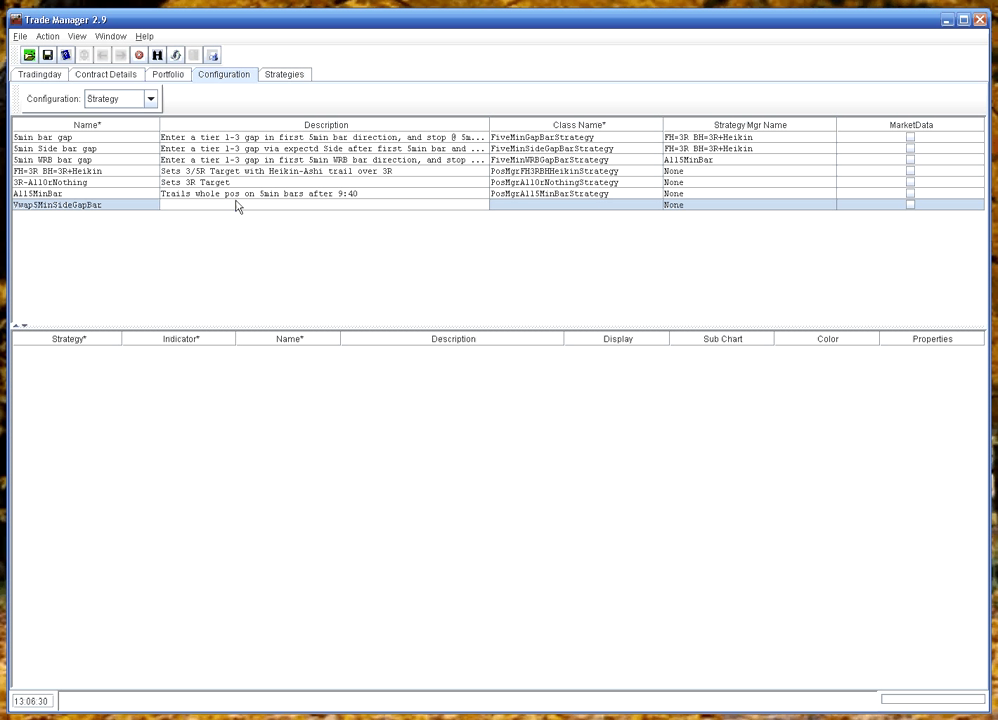
key(ctrl+v)
click(520, 206)
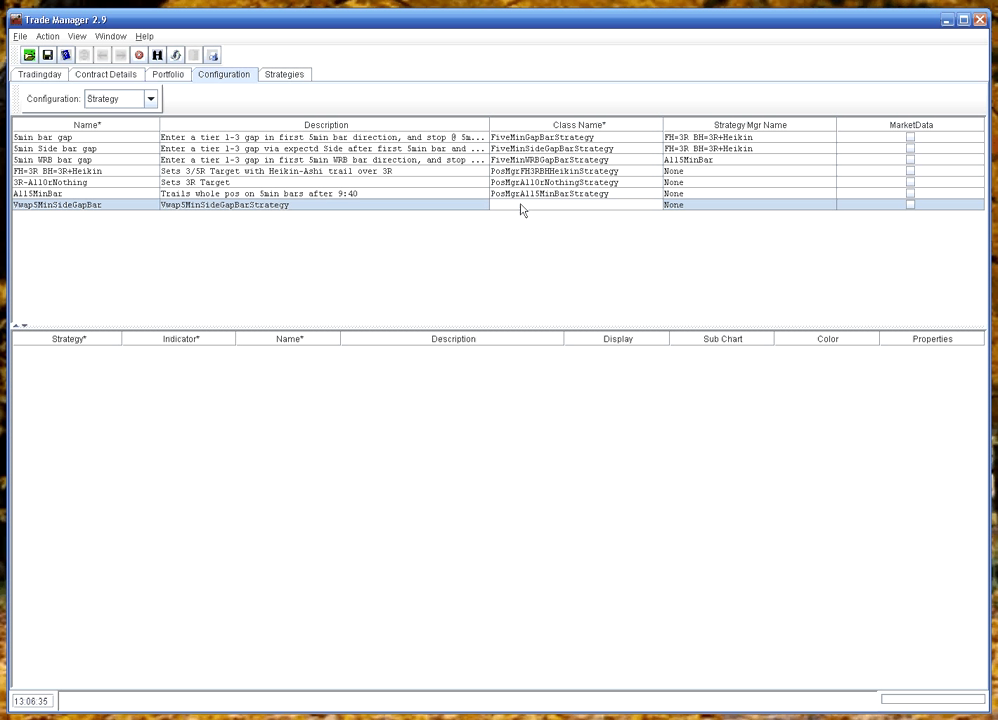
key(ctrl+v)
click(679, 208)
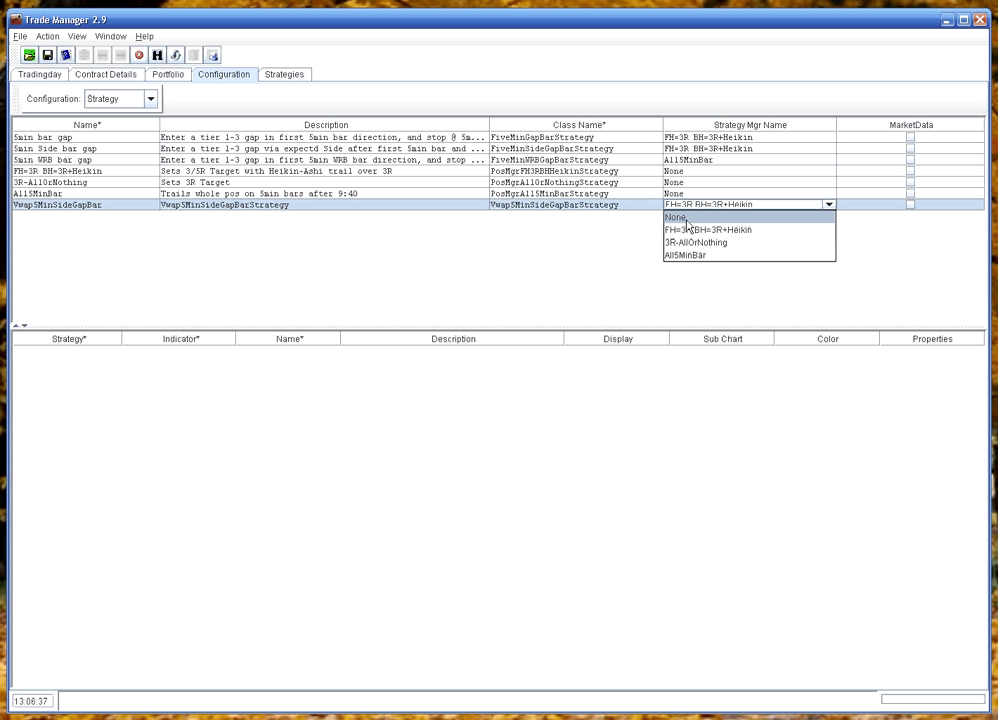
click(688, 230)
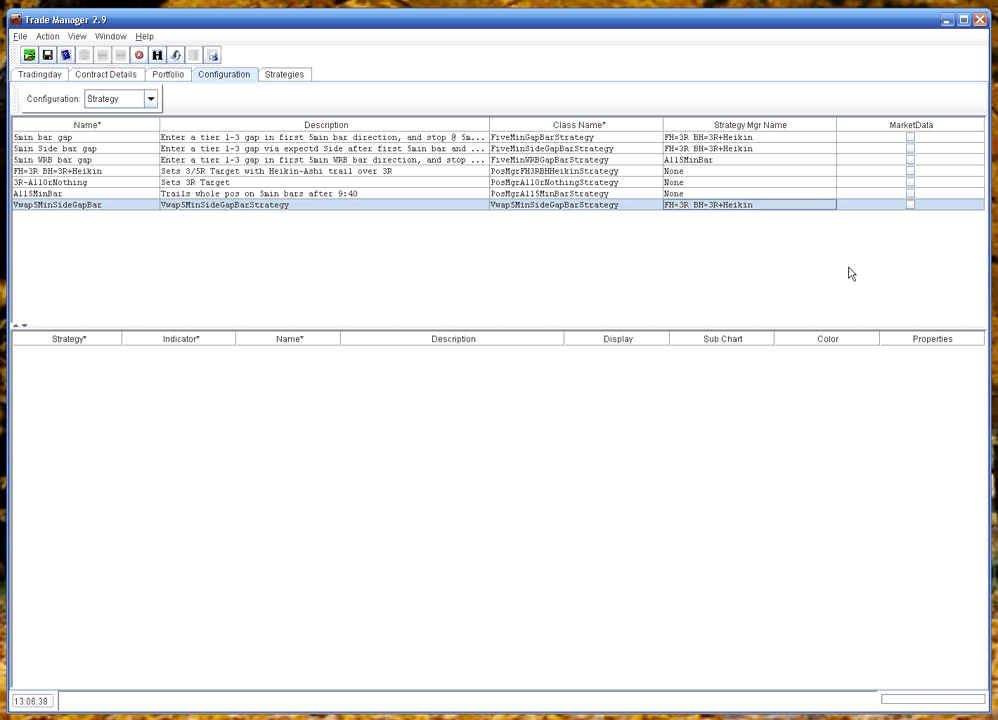
- Add a MovingAverage indicator to the Vwap5MinSideGapBar strategy
click(212, 386)
right_click(212, 386)
click(220, 390)
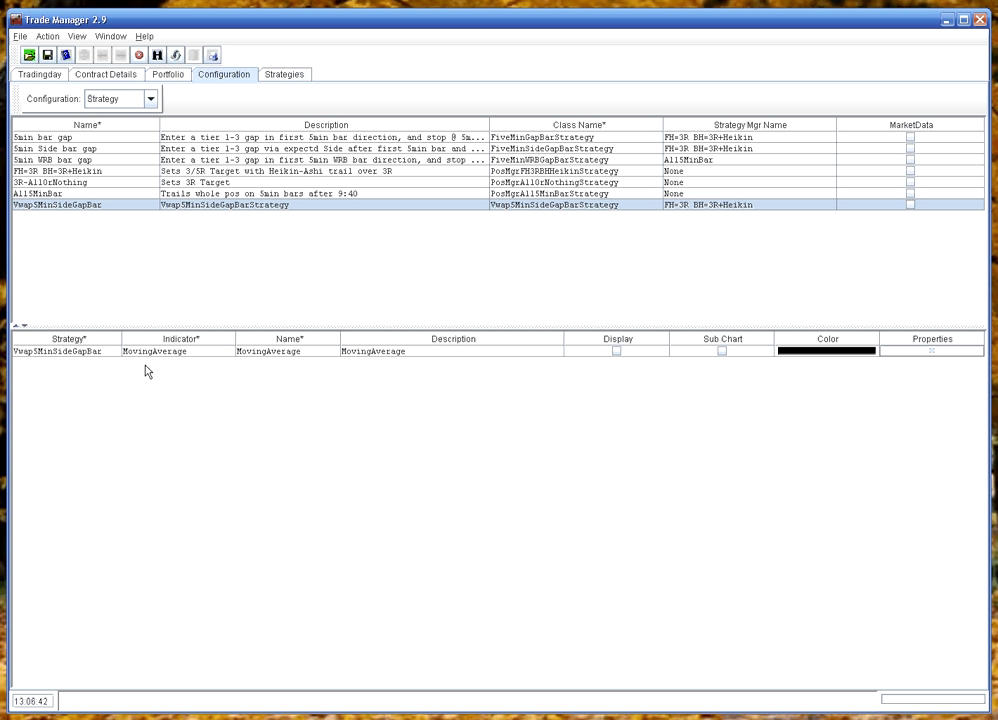
- Rename the strategy's MovingAverage indicator as 20-SMA and select that name in its cell
double_click(297, 352)
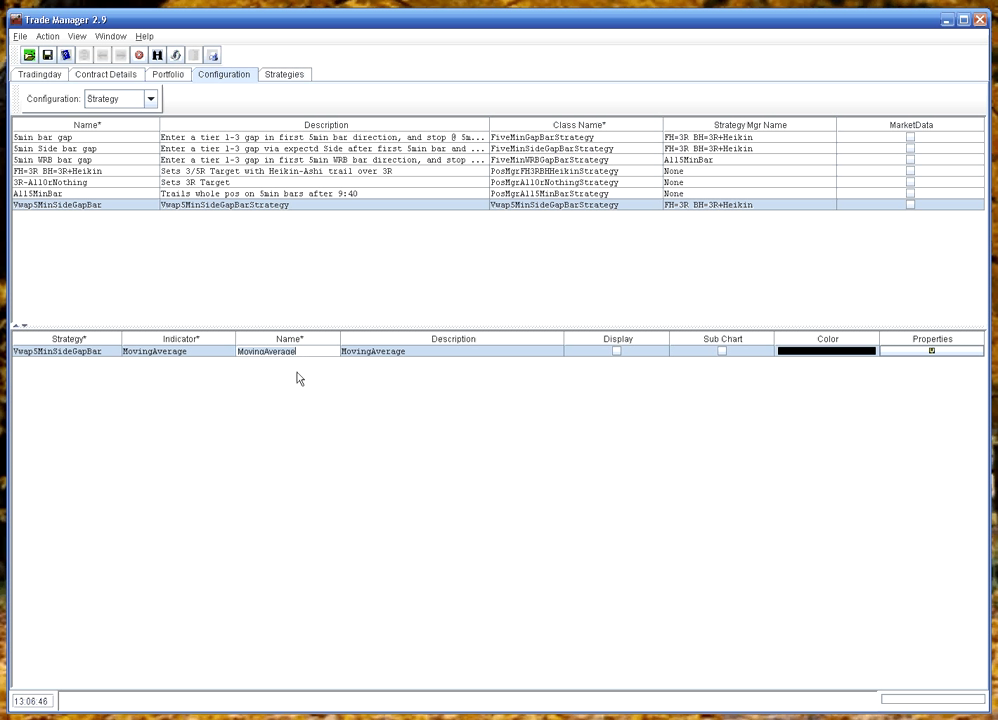
key(ctrl+a)
text(20-SMA)
key(Tab)
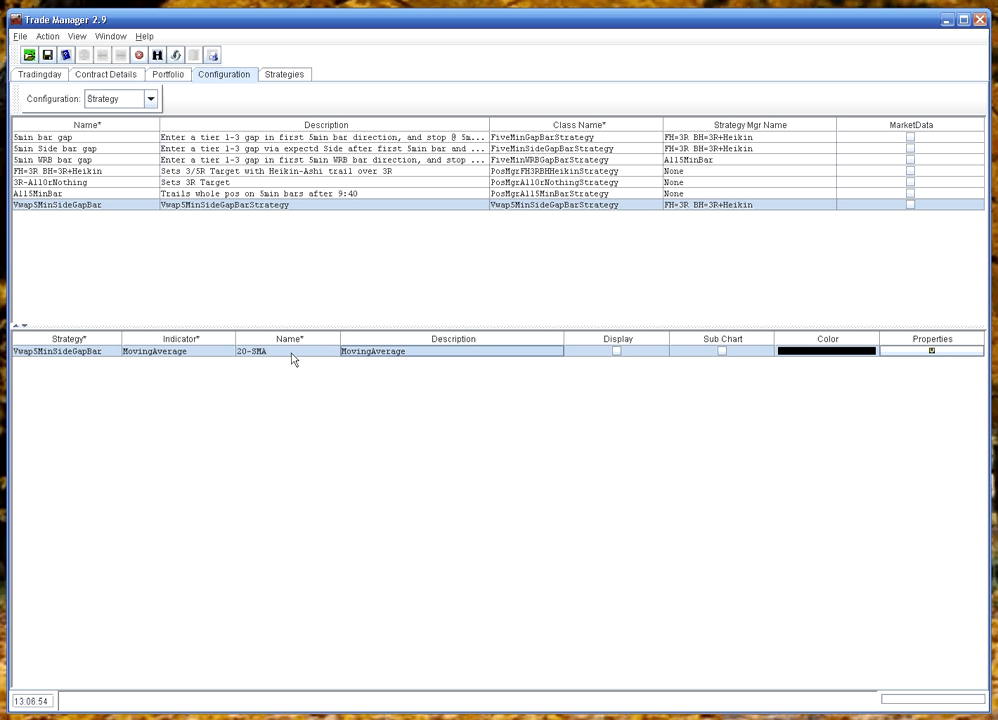
double_click(292, 359)
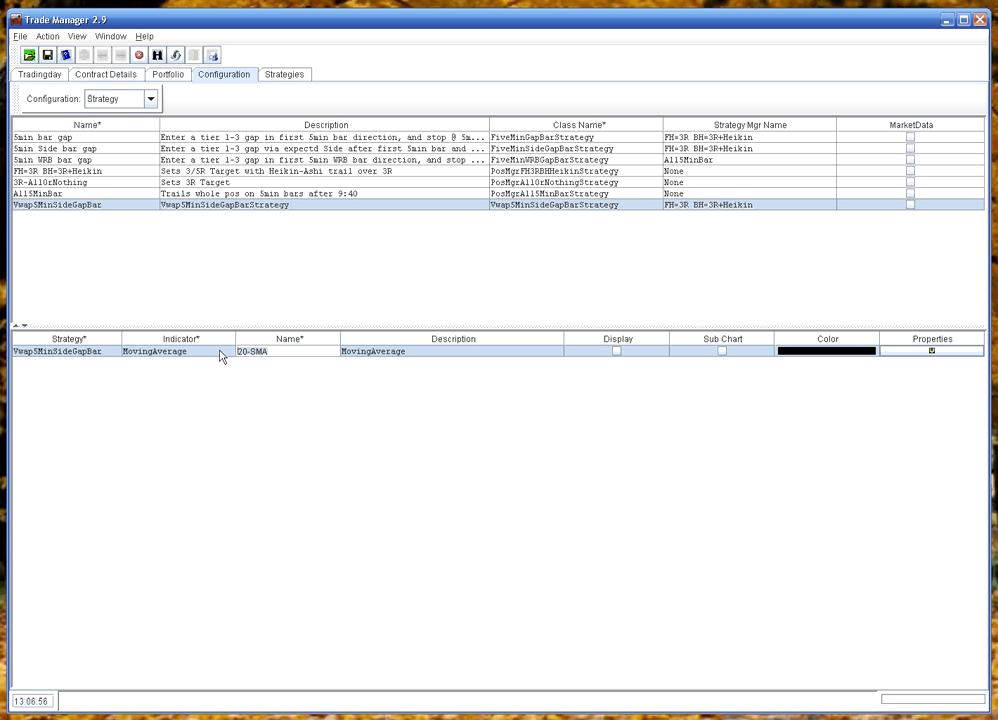